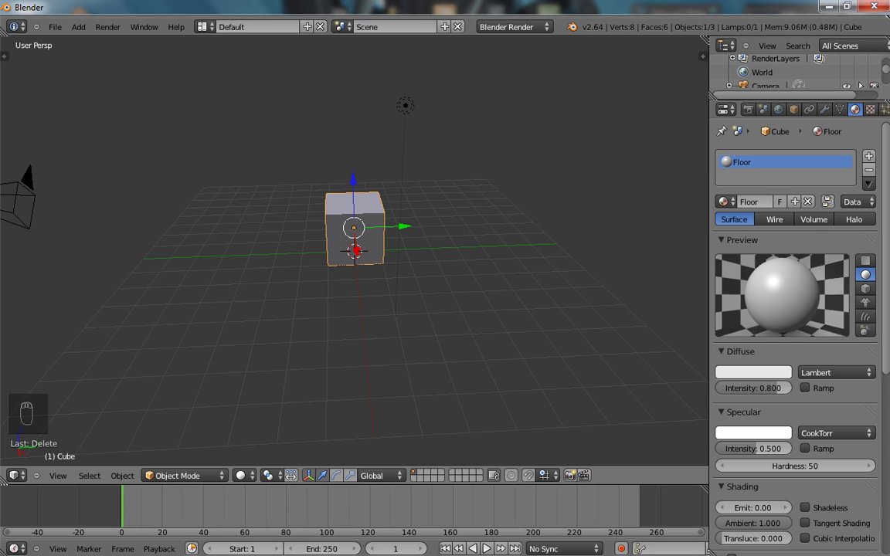
# - Add a floor plane and scale it up 8.6 times
pyautogui.hotkey('shift', 'a')
pyautogui.moveTo(386, 307)
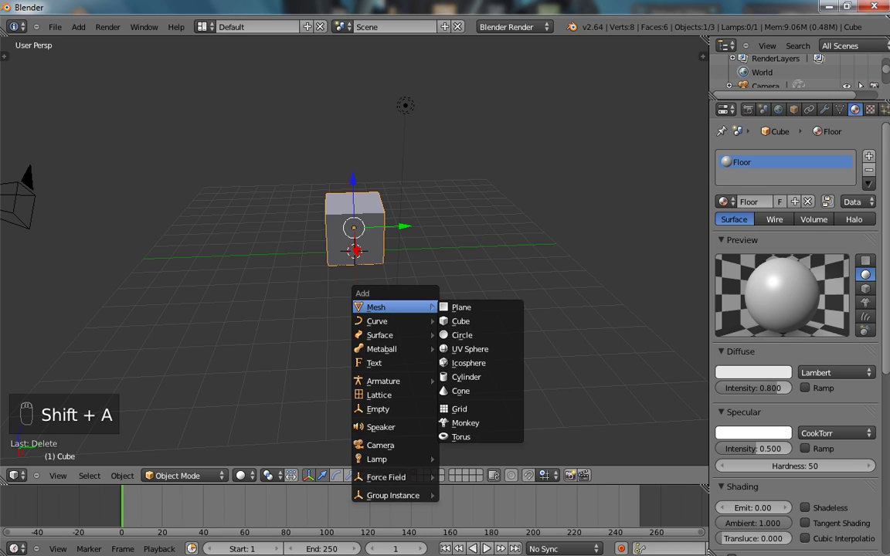
pyautogui.click(463, 307)
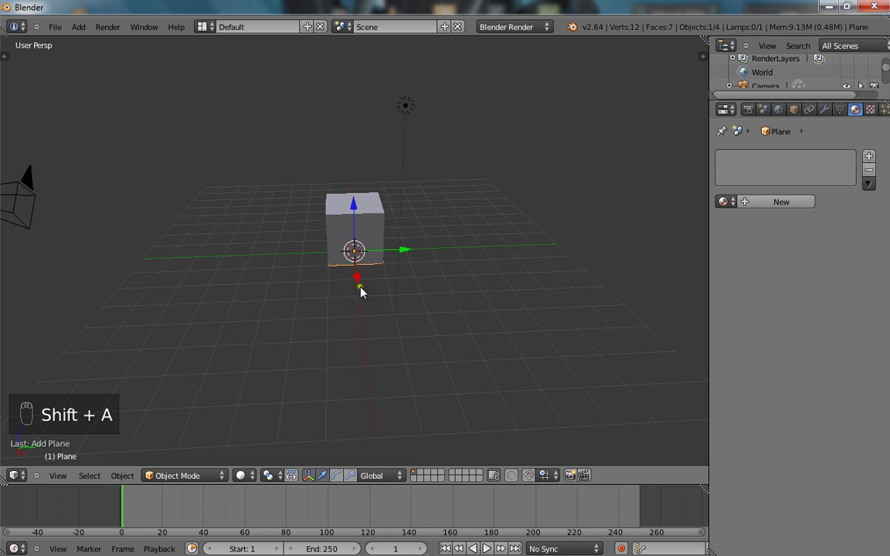
pyautogui.press('s')
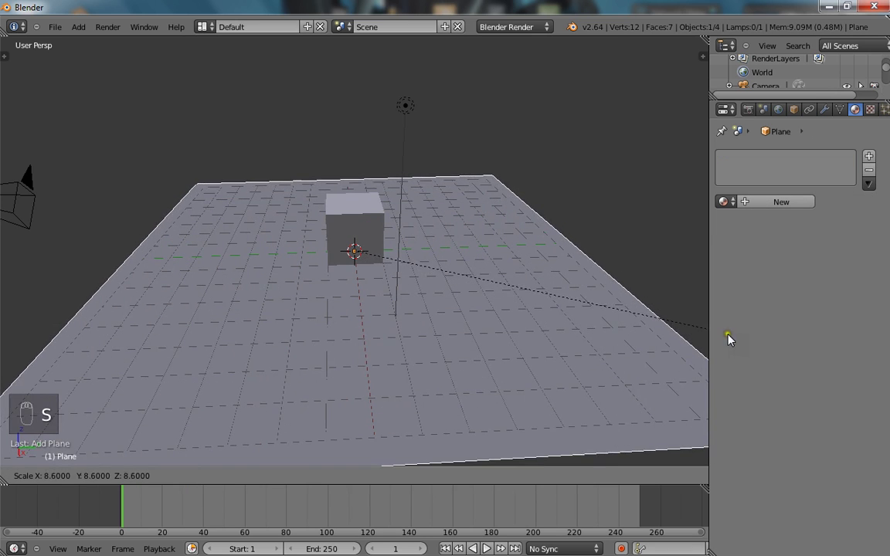
pyautogui.click(699, 335)
pyautogui.scroll(-4, 349, 248)
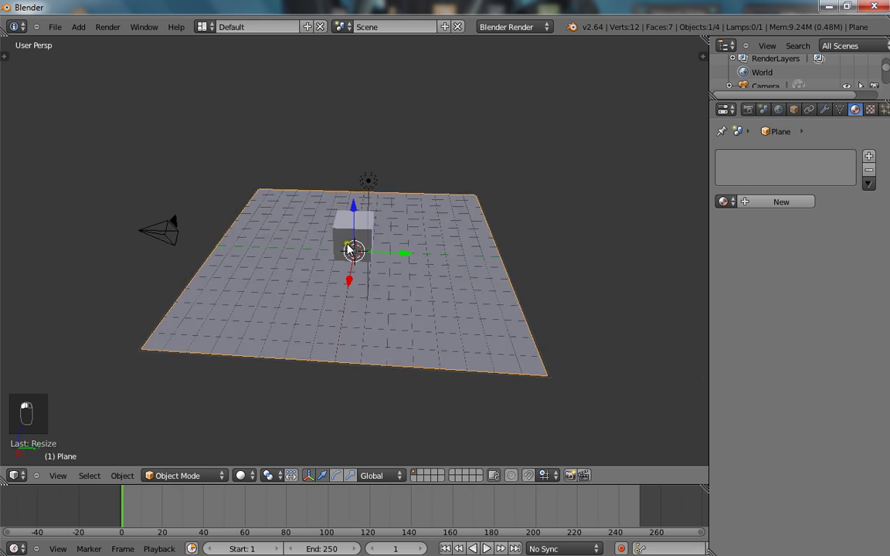
# - Move the cube 6 units along the Y axis
pyautogui.rightClick(369, 246)
pyautogui.rightClick(369, 240)
pyautogui.press('g')
pyautogui.press('y')
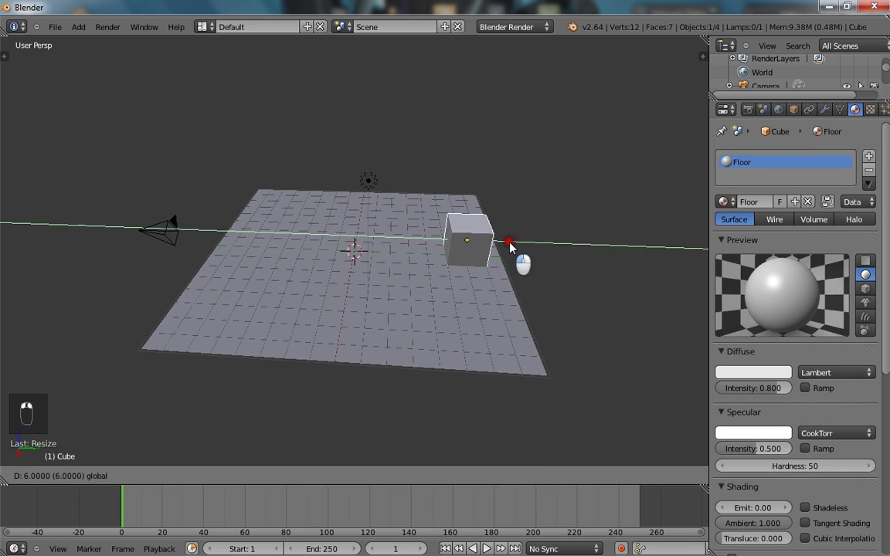
pyautogui.click(510, 245)
# - Duplicate the cube and place the copy toward the floor's far corner
pyautogui.moveTo(476, 268); pyautogui.dragTo(407, 312, button='middle')
pyautogui.hotkey('shift', 'd')
pyautogui.press('x')
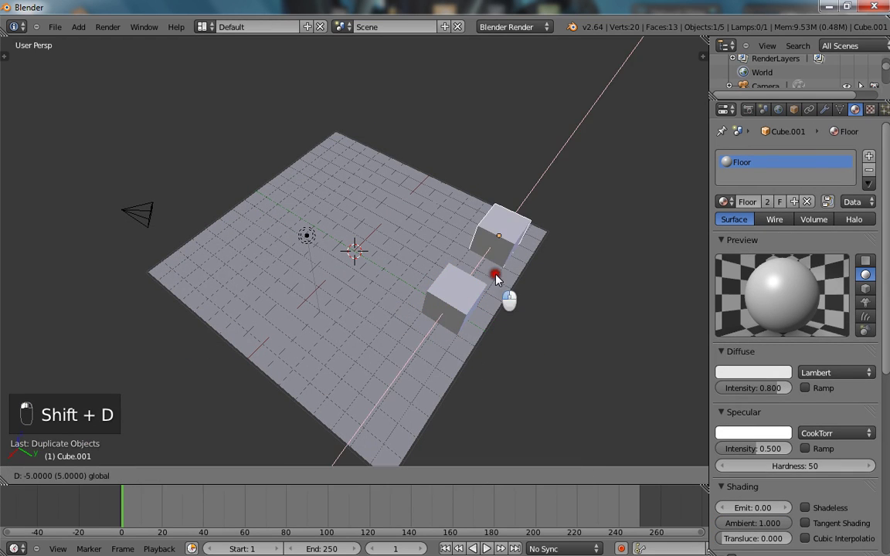
pyautogui.click(496, 280)
pyautogui.moveTo(497, 227); pyautogui.dragTo(374, 179)
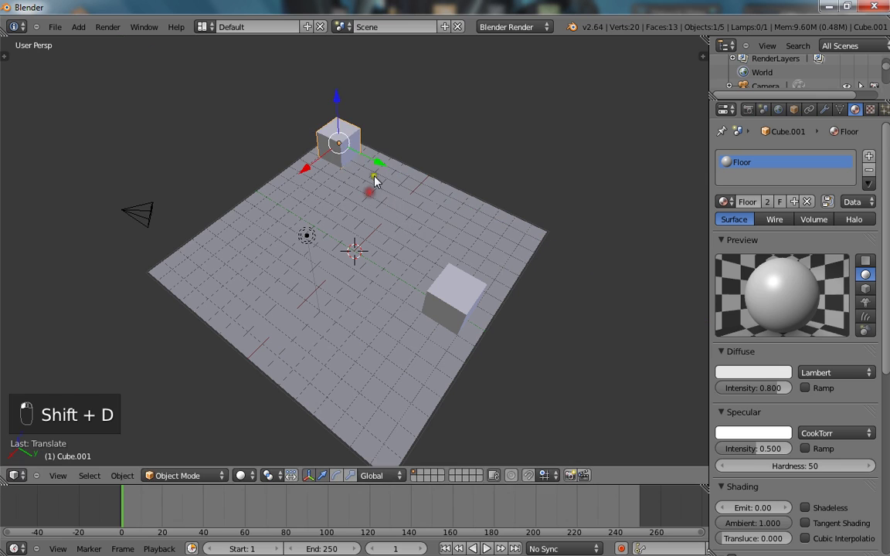
pyautogui.moveTo(374, 180); pyautogui.dragTo(427, 199, button='middle')
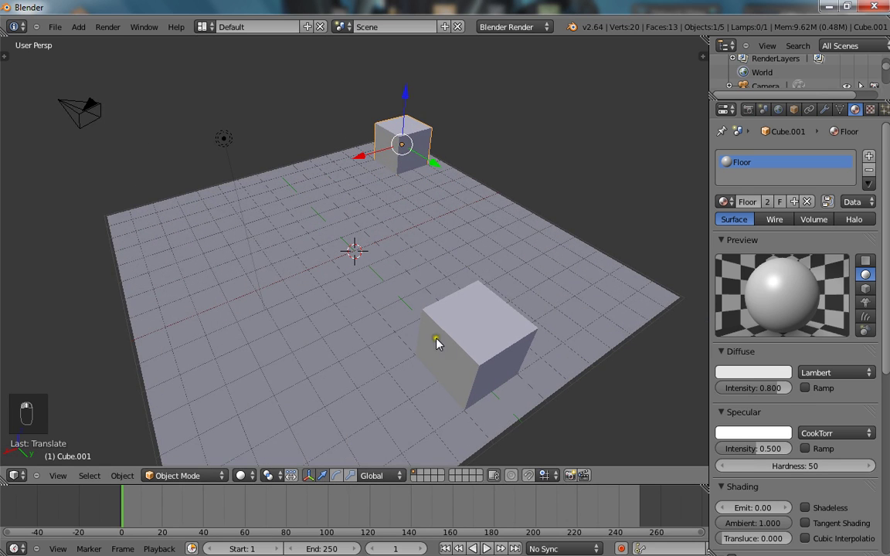
# - Bevel the cube's edges in Edit Mode so it becomes a rounded block
pyautogui.press('Tab')
pyautogui.press('w')
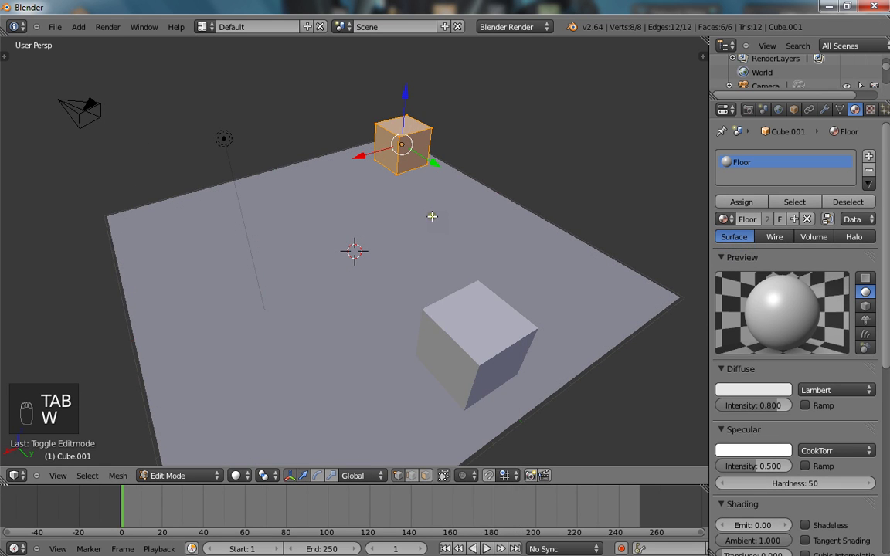
pyautogui.press('w')
pyautogui.click(360, 310)
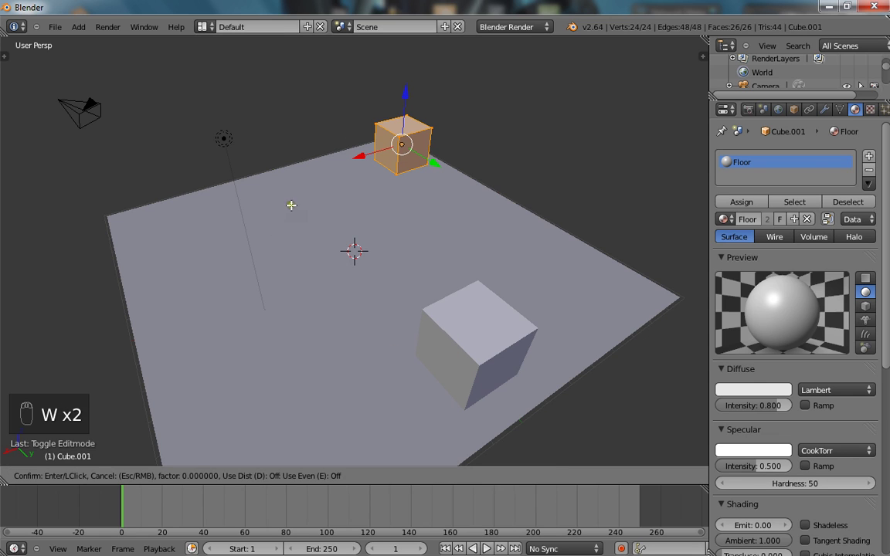
pyautogui.click(621, 419)
pyautogui.press('w')
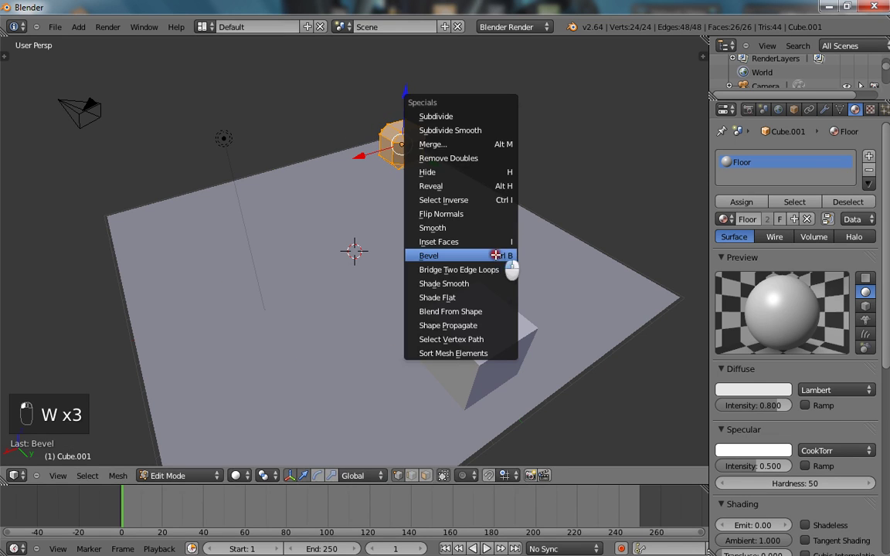
pyautogui.click(495, 255)
pyautogui.click(604, 409)
pyautogui.press('Tab')
# - Duplicate the small plain back cube and move the copy to the floor's right side
pyautogui.moveTo(407, 229); pyautogui.dragTo(363, 193, button='middle')
pyautogui.scroll(-5, 337, 209)
pyautogui.rightClick(361, 193)
pyautogui.hotkey('shift', 'd')
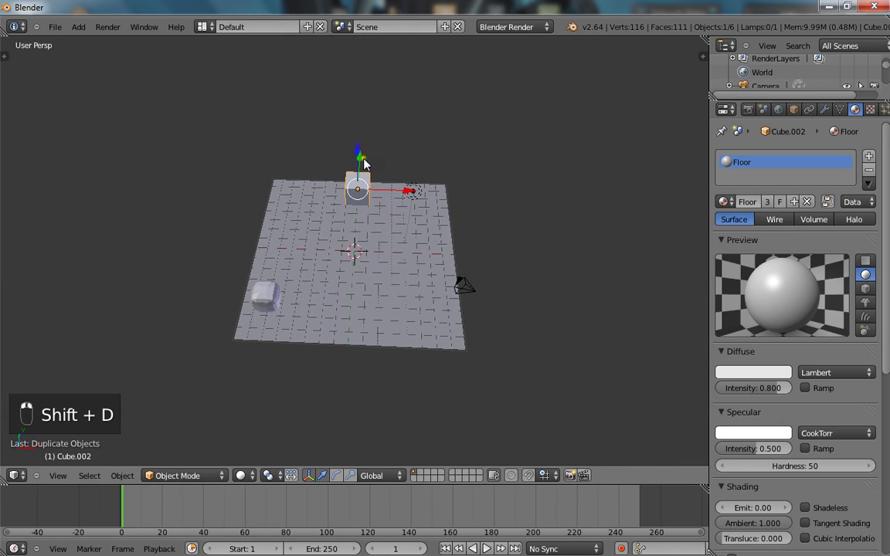
pyautogui.press('y')
pyautogui.click(362, 258)
pyautogui.press('g')
pyautogui.press('x')
pyautogui.click(435, 275)
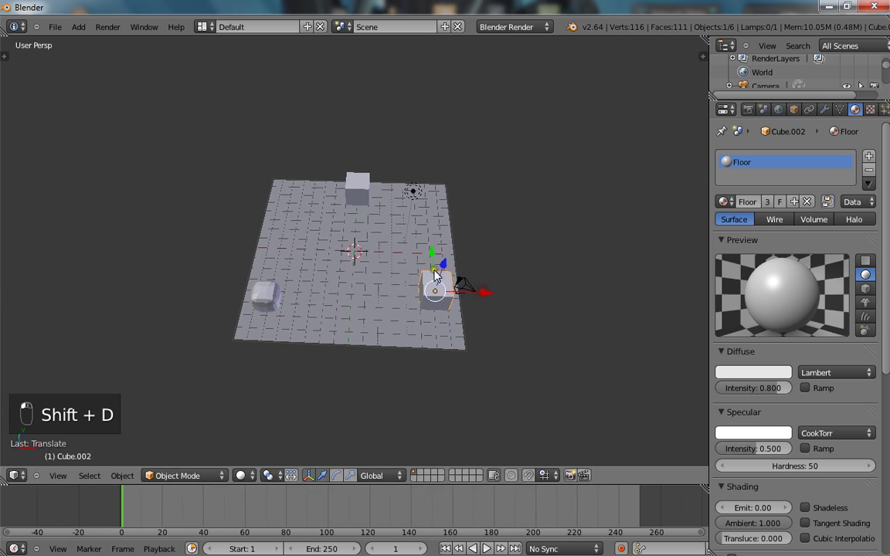
# - Shrink the copied cube and rotate it to a tilted angle
pyautogui.press('s')
pyautogui.click(483, 270)
pyautogui.moveTo(483, 270); pyautogui.dragTo(520, 247, button='middle')
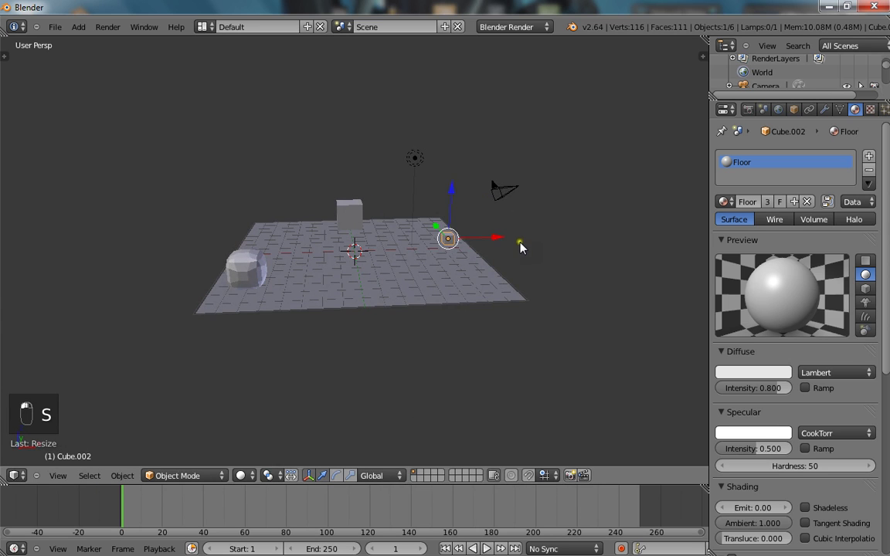
pyautogui.press('r')
pyautogui.click(465, 333)
# - Lower the small rotated cube down onto the floor
pyautogui.moveTo(594, 310); pyautogui.dragTo(444, 220, button='middle')
pyautogui.press('a')
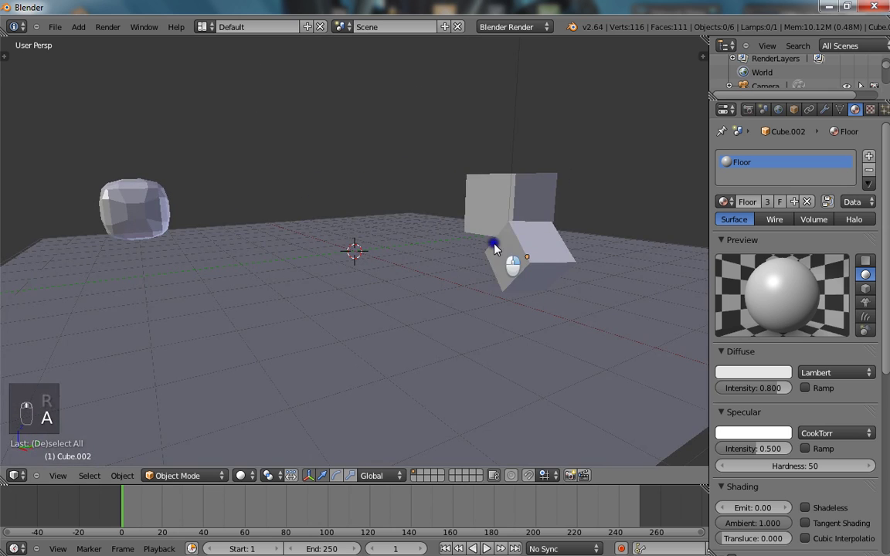
pyautogui.rightClick(527, 212)
pyautogui.moveTo(527, 213); pyautogui.dragTo(534, 239)
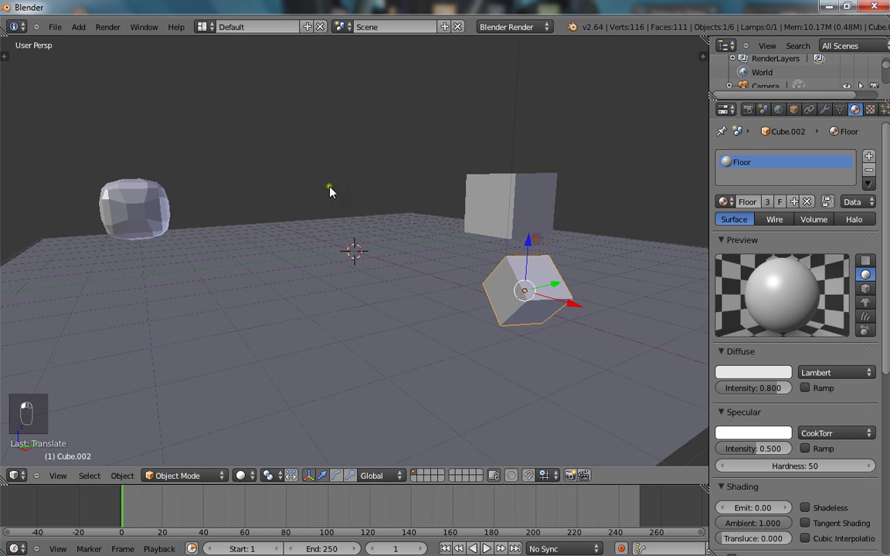
# - Switch to the Blender Game engine with GLSL shading and textured viewport display
pyautogui.click(540, 28)
pyautogui.click(531, 58)
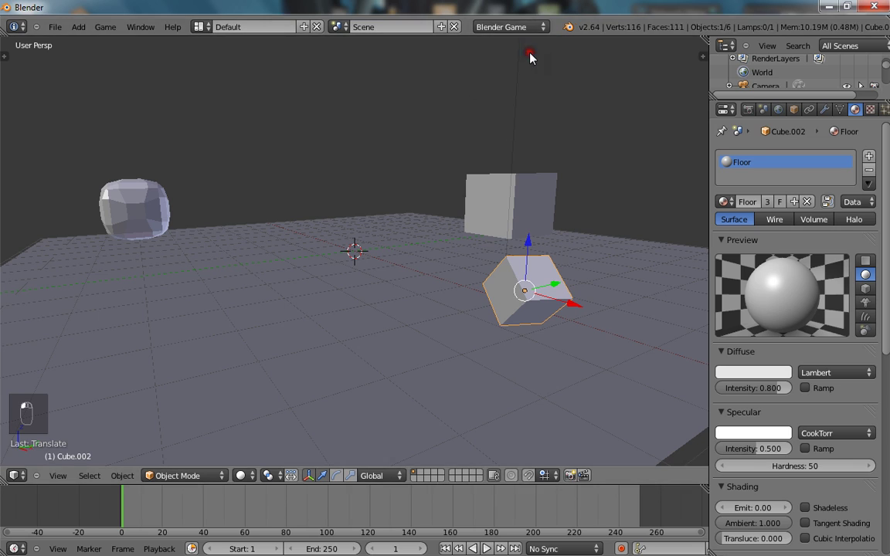
pyautogui.click(747, 109)
pyautogui.scroll(-2, 802, 417)
pyautogui.click(848, 394)
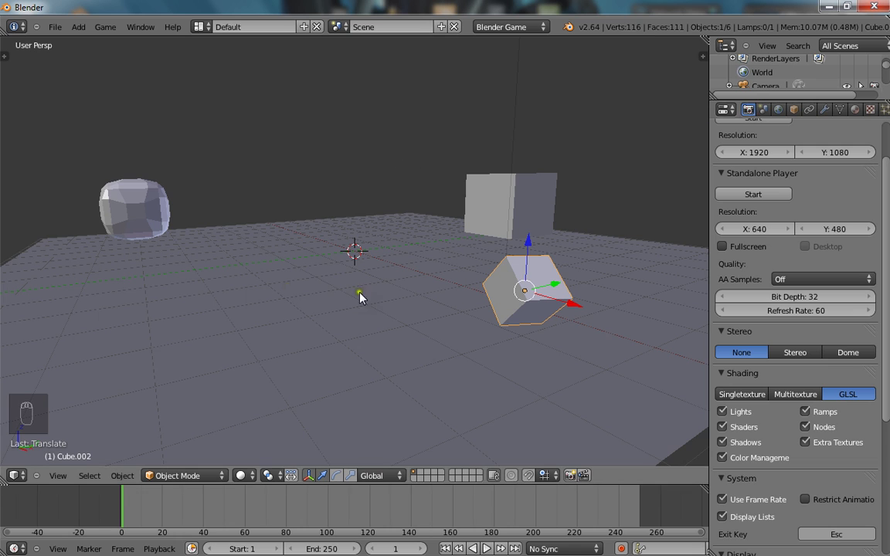
pyautogui.hotkey('alt', 'z')
pyautogui.moveTo(402, 257)
pyautogui.mouseDown(button='middle')
pyautogui.moveTo(399, 315)
pyautogui.moveTo(413, 305)
pyautogui.moveTo(429, 325)
pyautogui.moveTo(448, 309)
pyautogui.moveTo(465, 310)
pyautogui.mouseUp(button='middle')
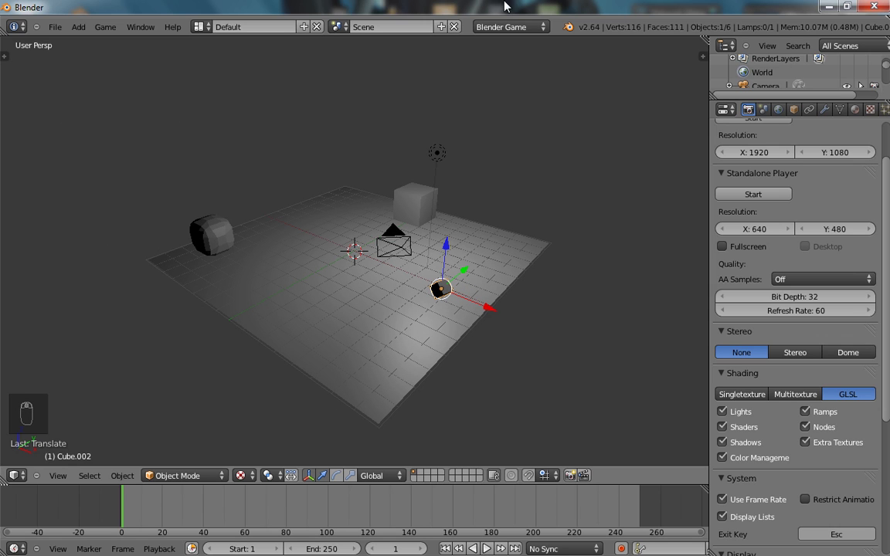
# - Switch the render engine back to Blender Render
pyautogui.click(507, 26)
pyautogui.click(511, 36)
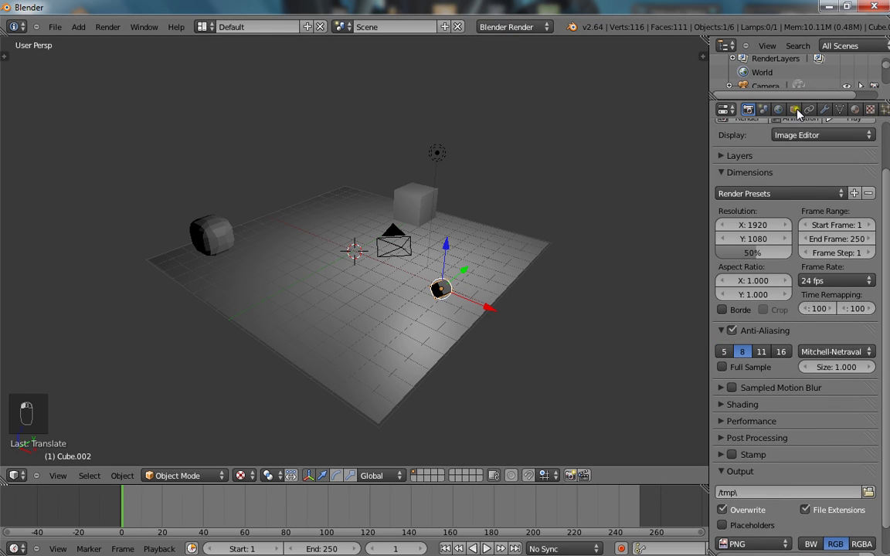
pyautogui.scroll(3, 505, 258)
pyautogui.moveTo(504, 258); pyautogui.dragTo(506, 293, button='middle')
pyautogui.scroll(-2, 850, 109)
# - Replace the cube's shared Floor material with a new material named RED
pyautogui.click(831, 108)
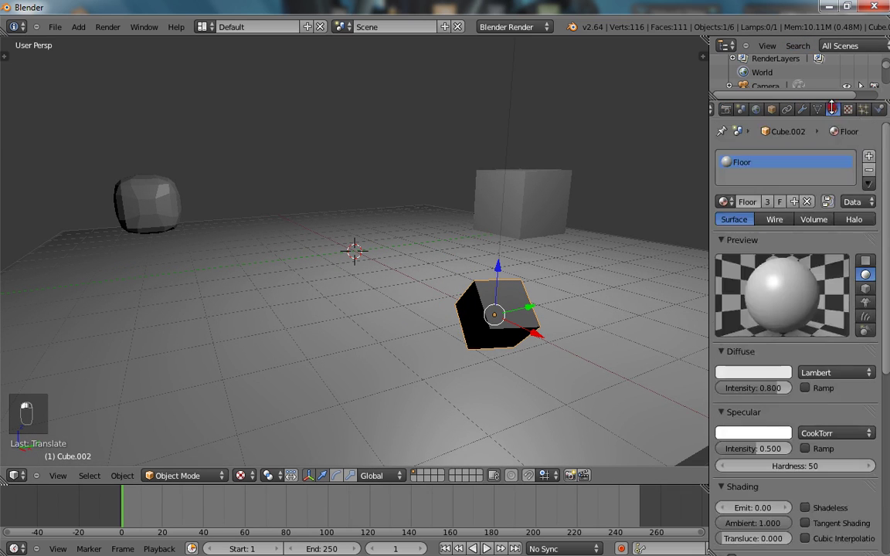
pyautogui.click(806, 202)
pyautogui.click(778, 201)
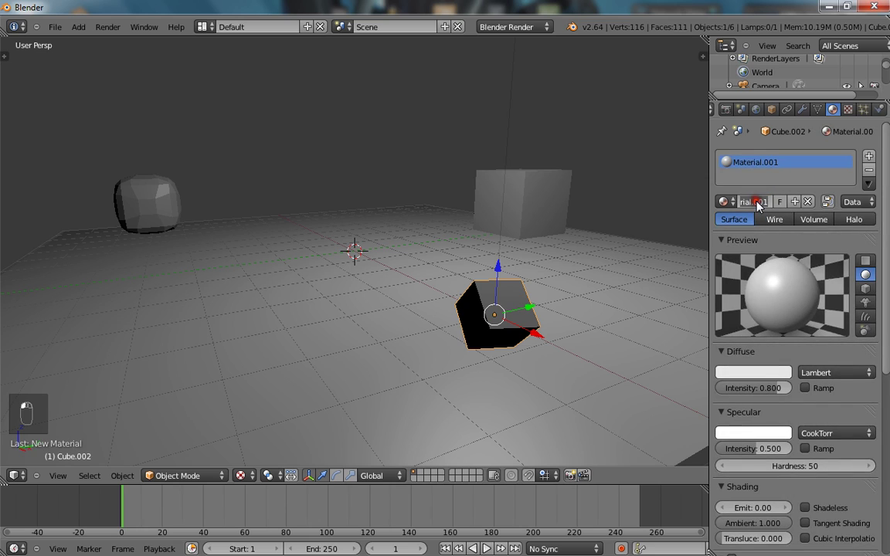
pyautogui.click(758, 203)
pyautogui.write('RED')
pyautogui.press('Return')
# - Give RED a pure red diffuse colour, emit 3.00 and specular intensity 0
pyautogui.click(742, 371)
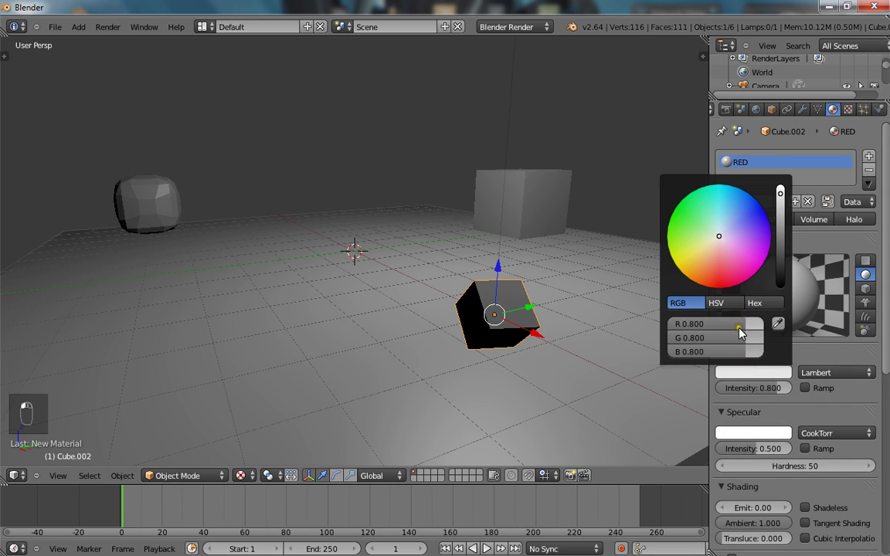
pyautogui.moveTo(740, 330); pyautogui.dragTo(636, 350)
pyautogui.click(770, 373)
pyautogui.scroll(-1, 803, 352)
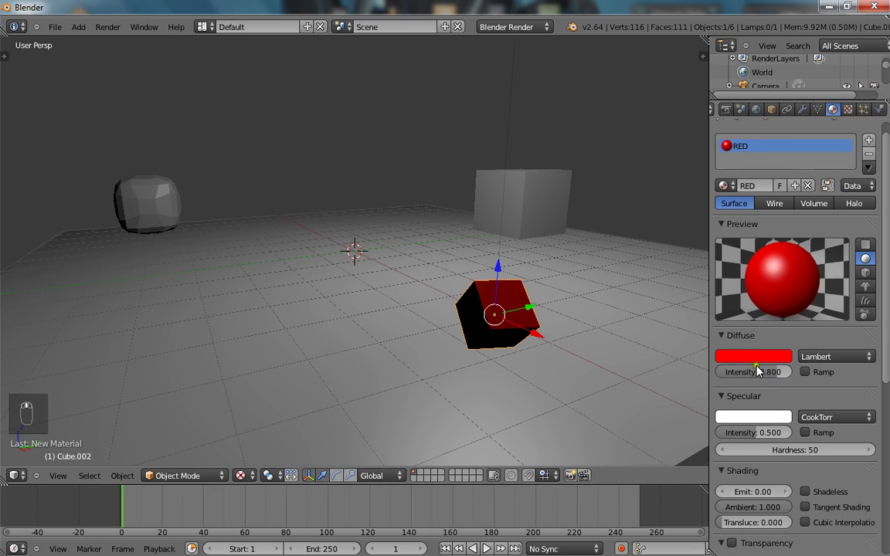
pyautogui.click(761, 492)
pyautogui.write('3')
pyautogui.press('Return')
pyautogui.scroll(-3, 550, 301)
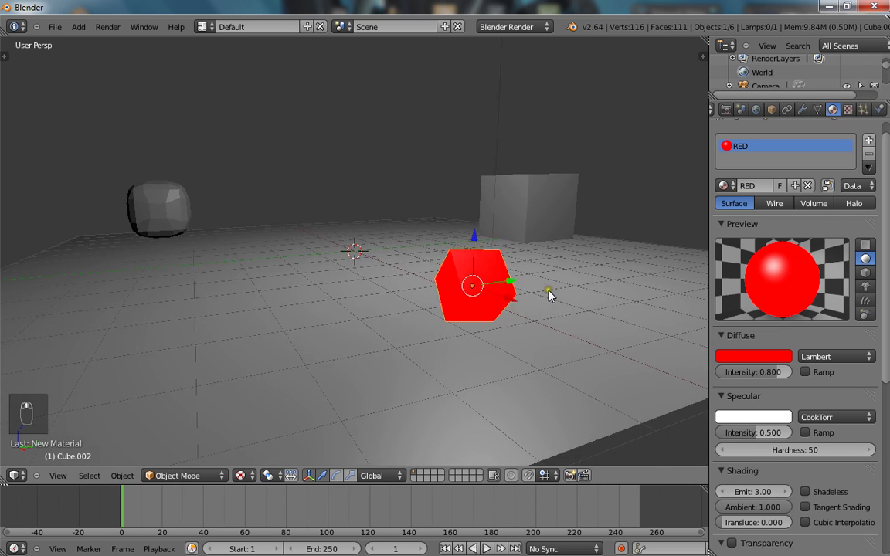
pyautogui.scroll(-6, 772, 440)
pyautogui.scroll(7, 791, 474)
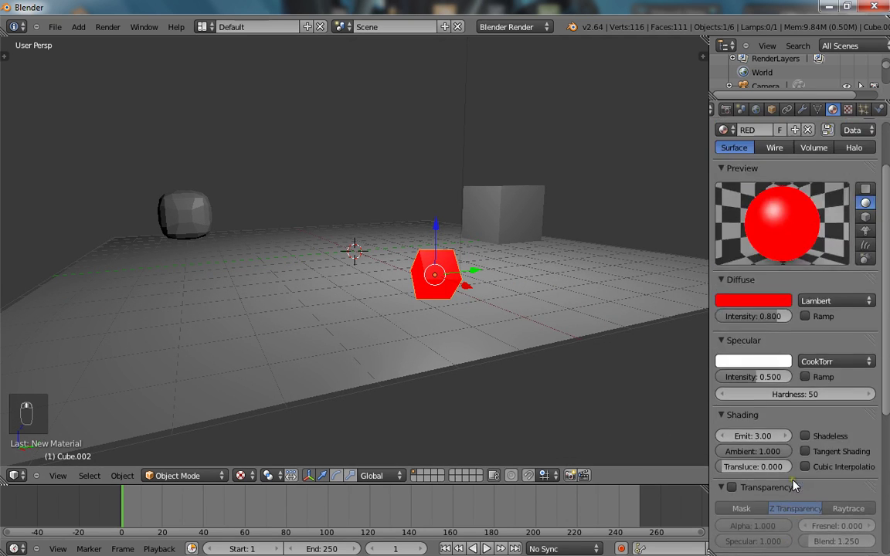
pyautogui.moveTo(760, 447); pyautogui.dragTo(608, 441)
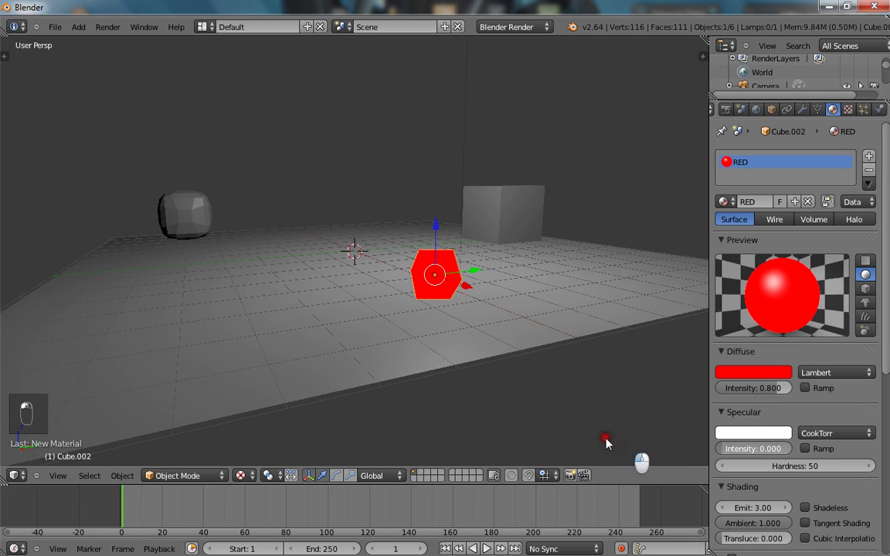
# - Render the scene, then switch to the camera view
pyautogui.press('F12')
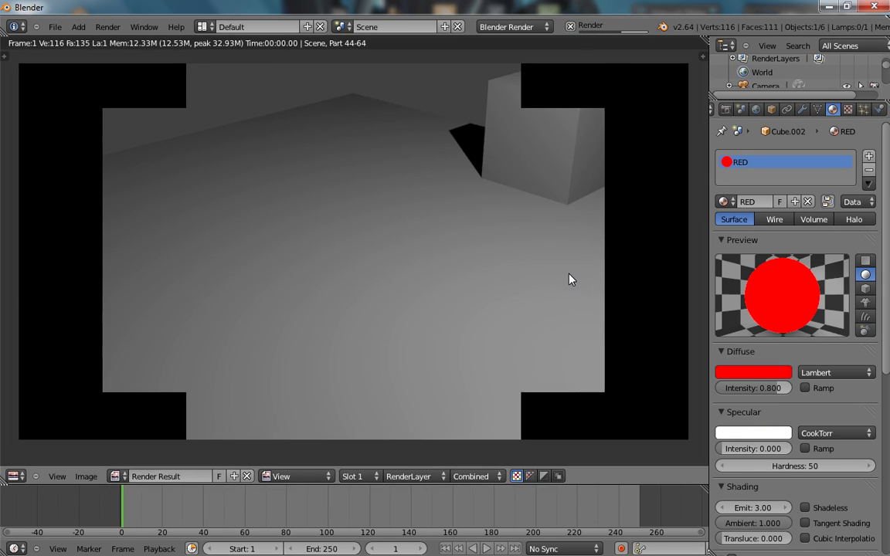
pyautogui.press('Escape')
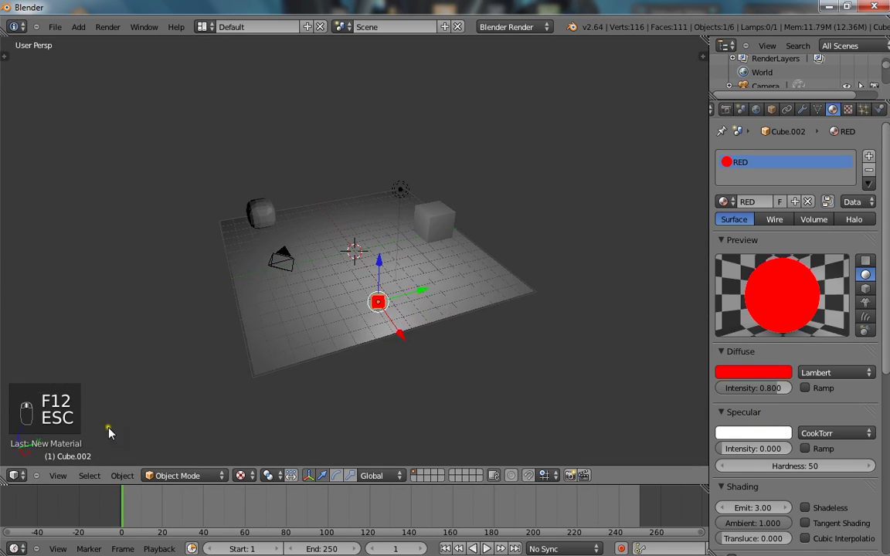
pyautogui.click(58, 475)
pyautogui.click(73, 429)
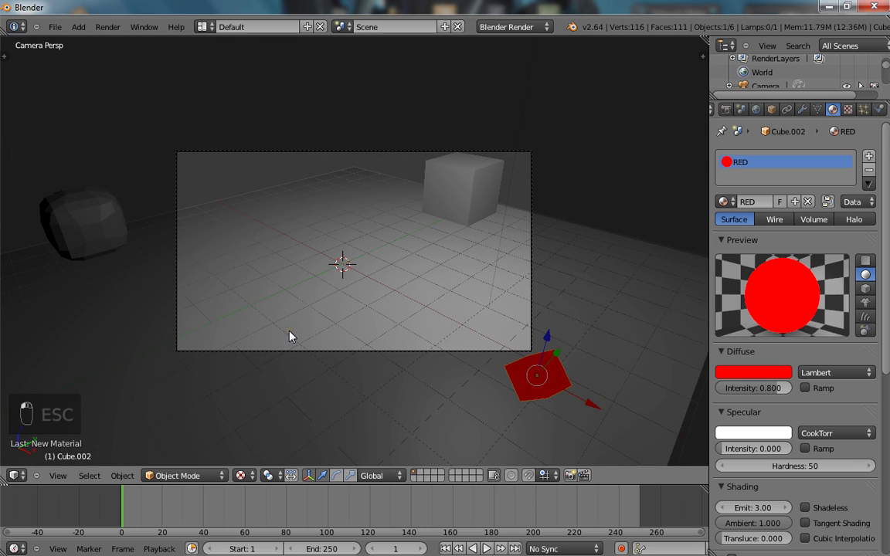
# - Fly the camera to frame the floor and cubes, and check it with a test render
pyautogui.hotkey('shift', 'f')
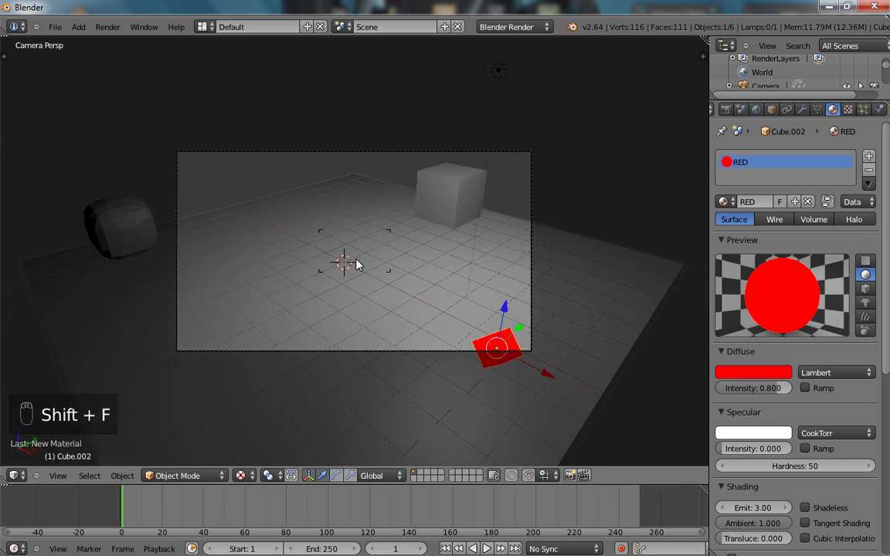
pyautogui.click(350, 267)
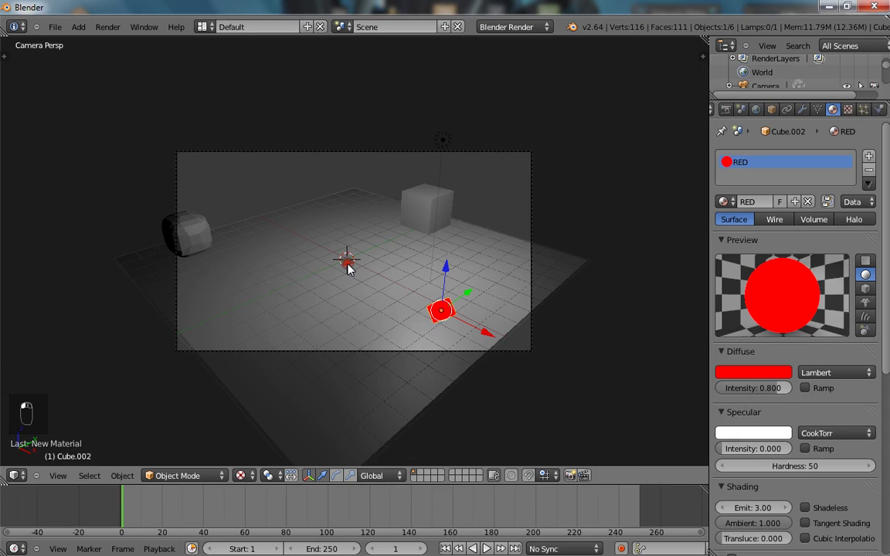
pyautogui.press('F12')
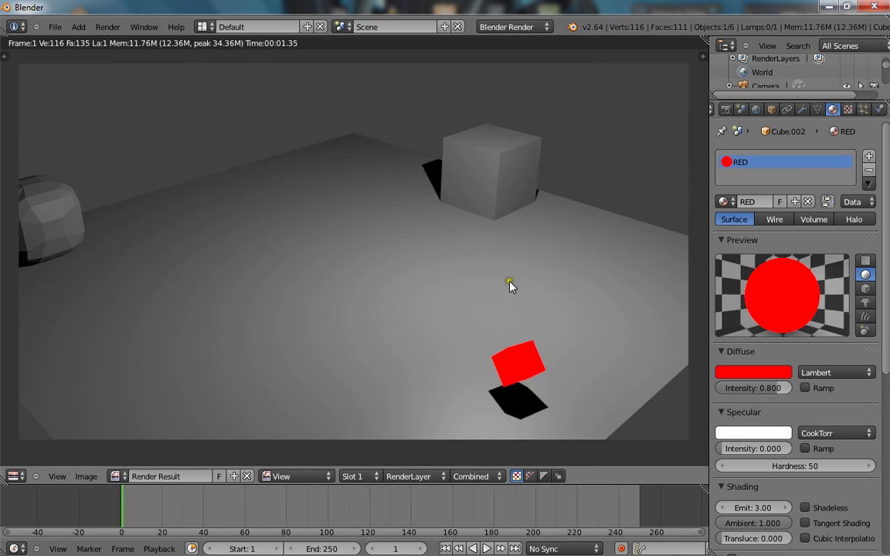
pyautogui.press('Escape')
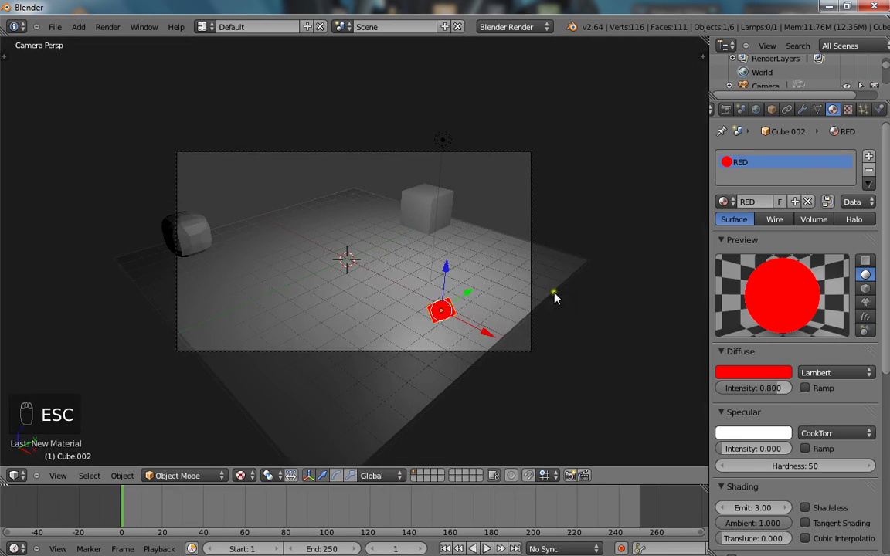
# - Enable World indirect lighting with Approximate gathering and 12 bounces
pyautogui.click(756, 109)
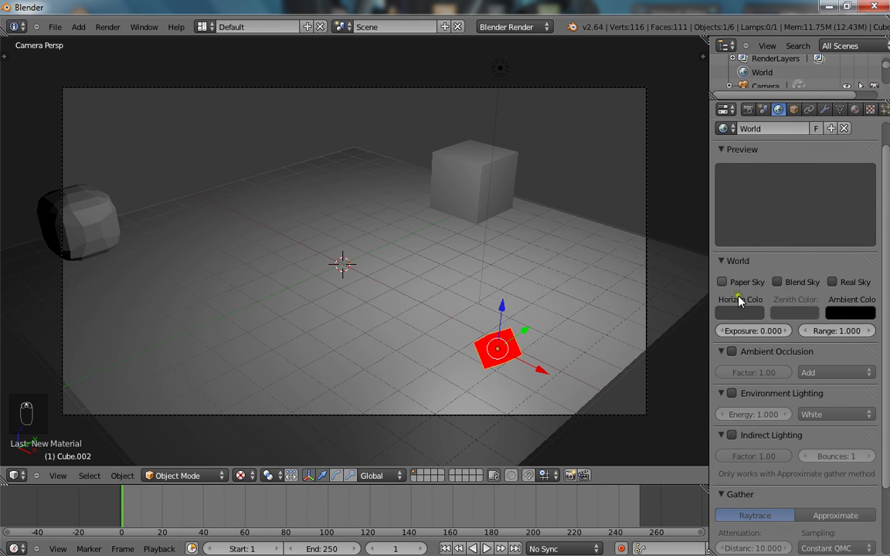
pyautogui.scroll(-3, 742, 309)
pyautogui.click(731, 380)
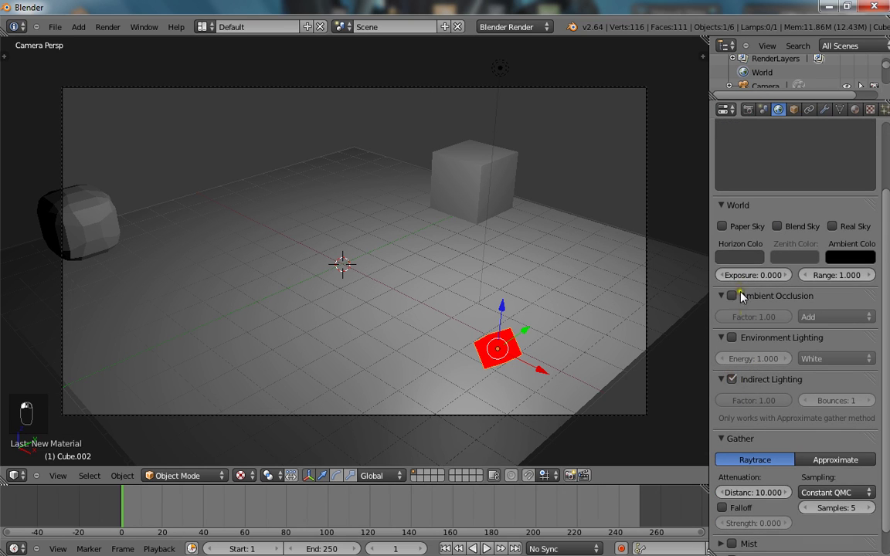
pyautogui.click(721, 296)
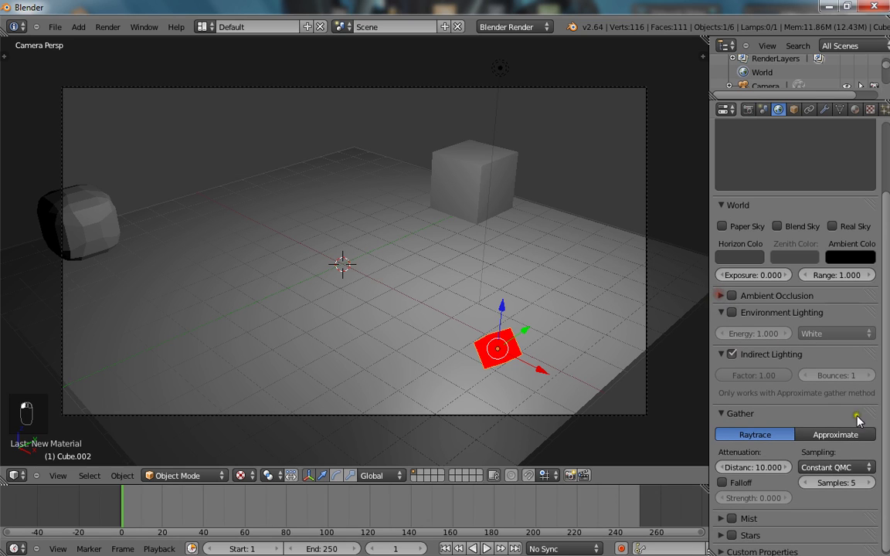
pyautogui.click(837, 436)
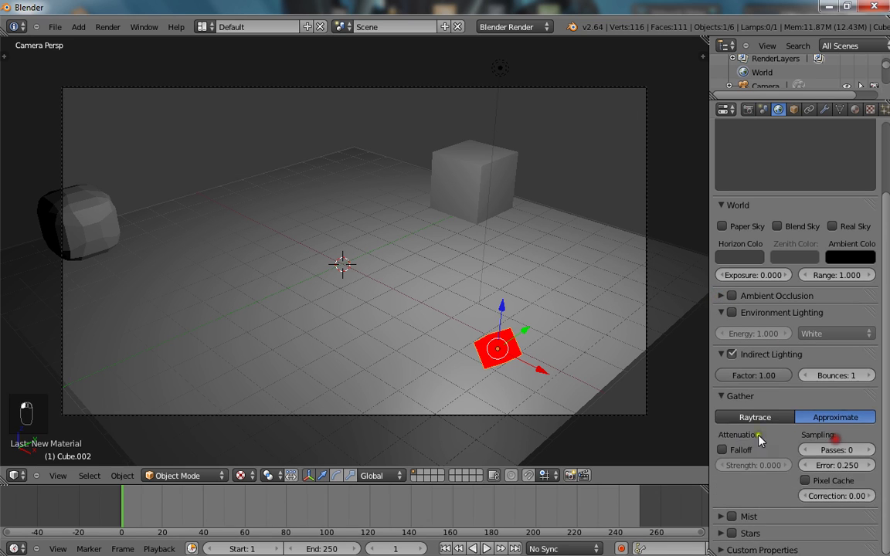
pyautogui.click(723, 396)
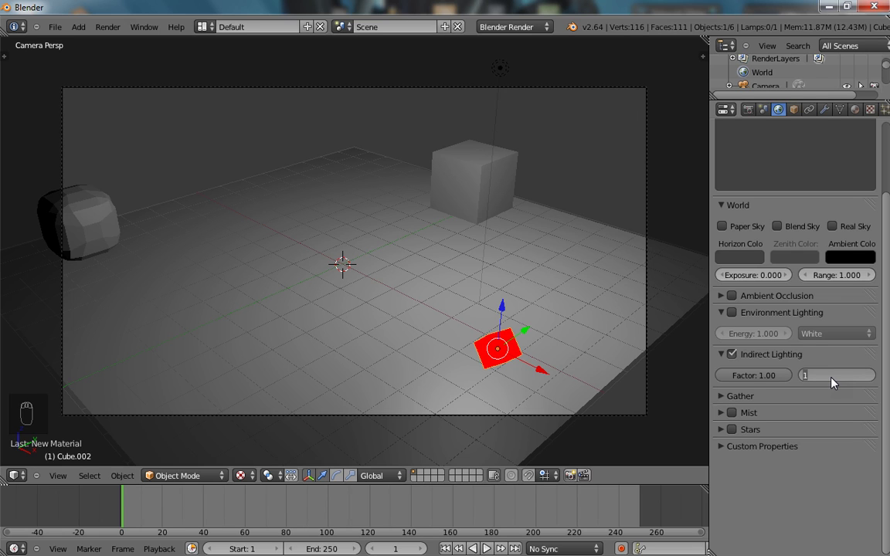
pyautogui.press('Return')
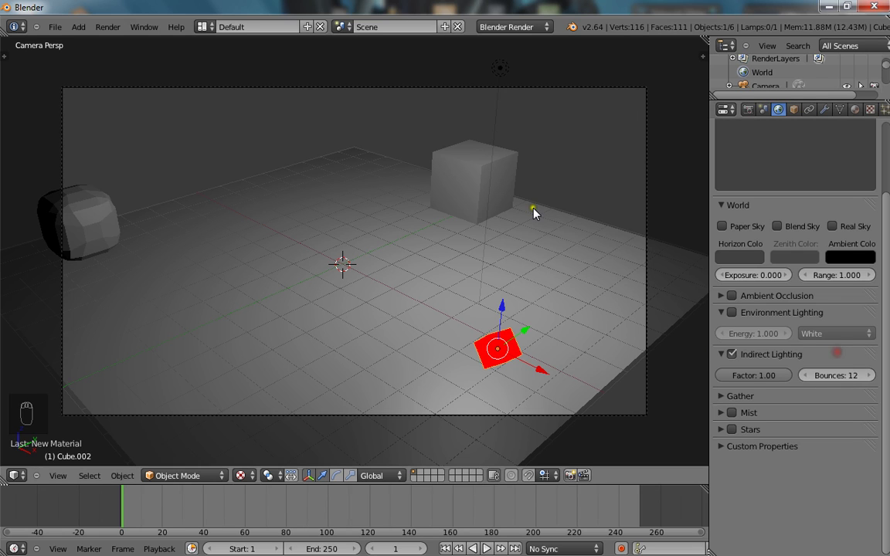
# - Render to see the red glow on the floor, then return to RED's emit value
pyautogui.press('F12')
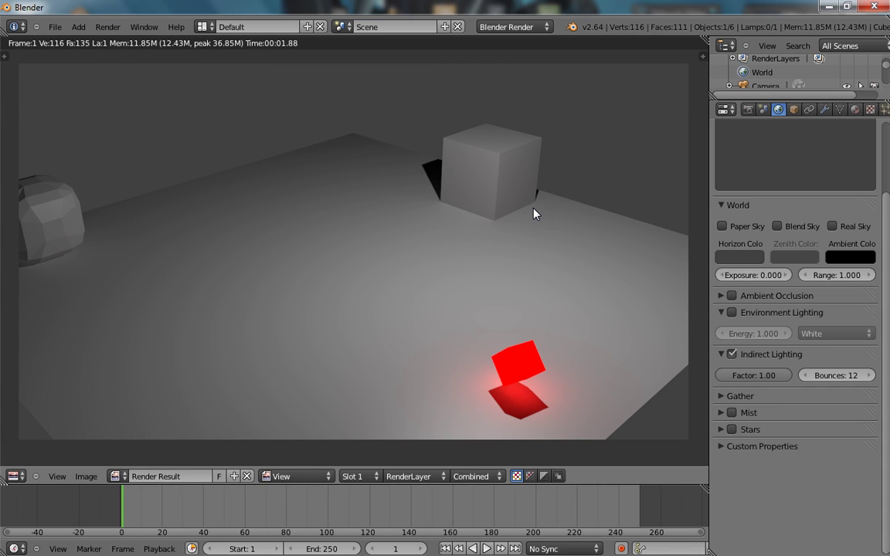
pyautogui.press('Escape')
pyautogui.click(856, 109)
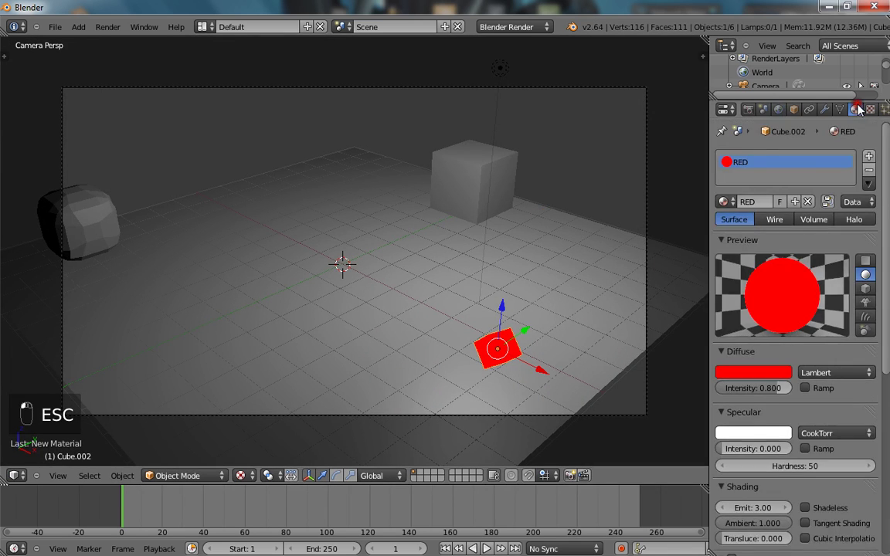
pyautogui.scroll(-5, 765, 377)
pyautogui.click(754, 312)
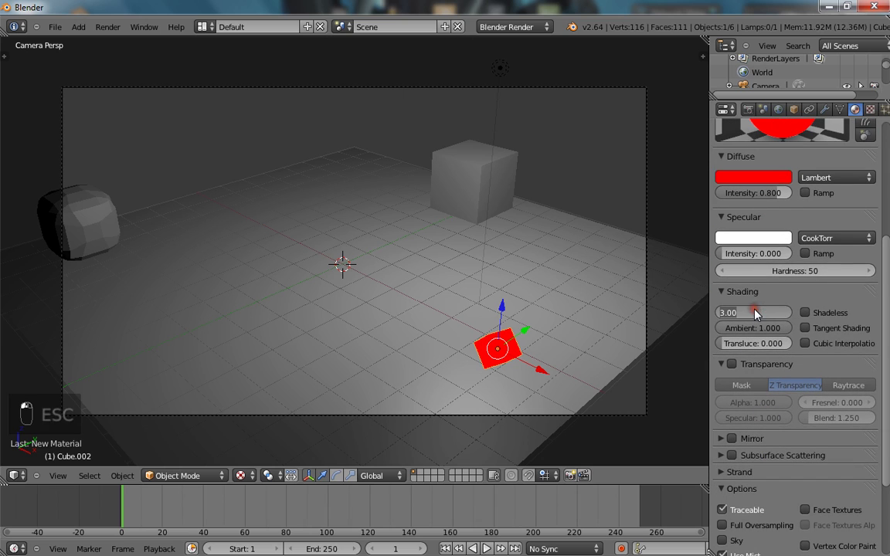
# - Raise the RED material's emit to 8 and render to check the stronger glow
pyautogui.write('1')
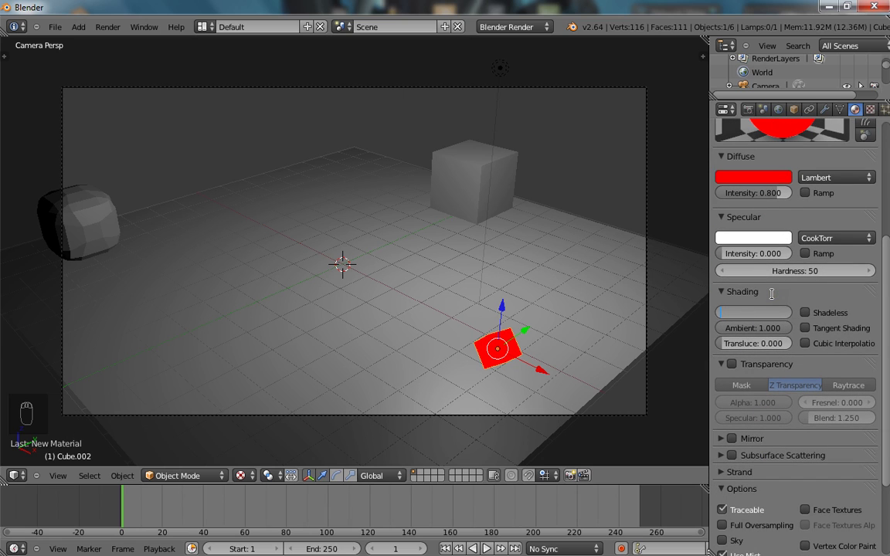
pyautogui.write('8')
pyautogui.press('Return')
pyautogui.press('F12')
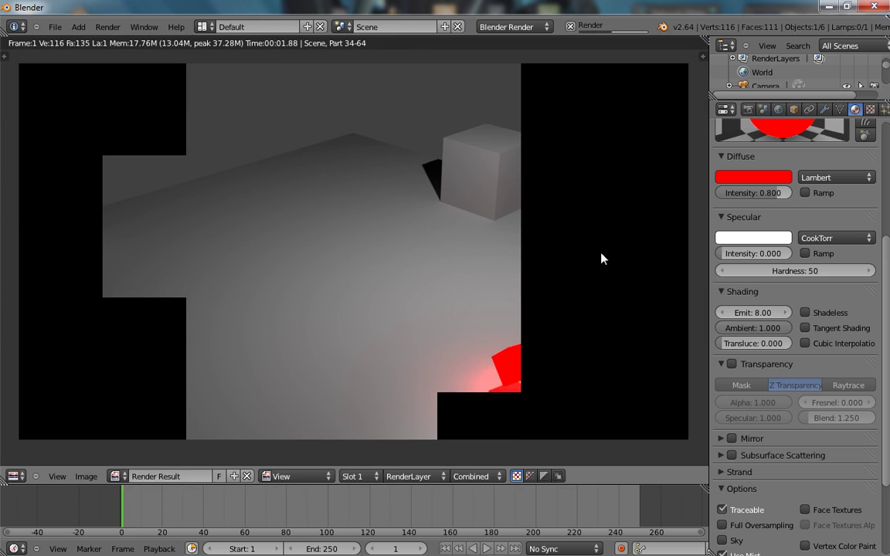
pyautogui.press('Escape')
# - Make the back cube's material cyan with emit 1.32
pyautogui.rightClick(489, 146)
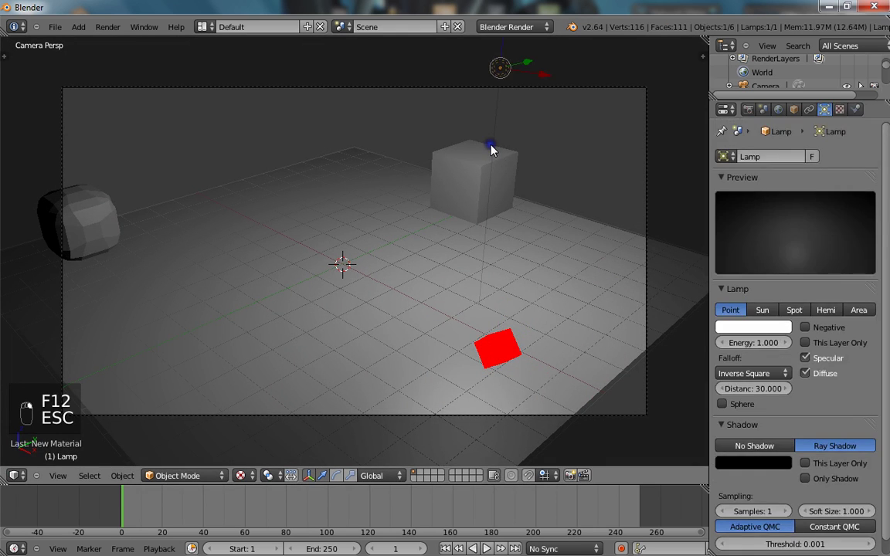
pyautogui.rightClick(492, 150)
pyautogui.click(750, 182)
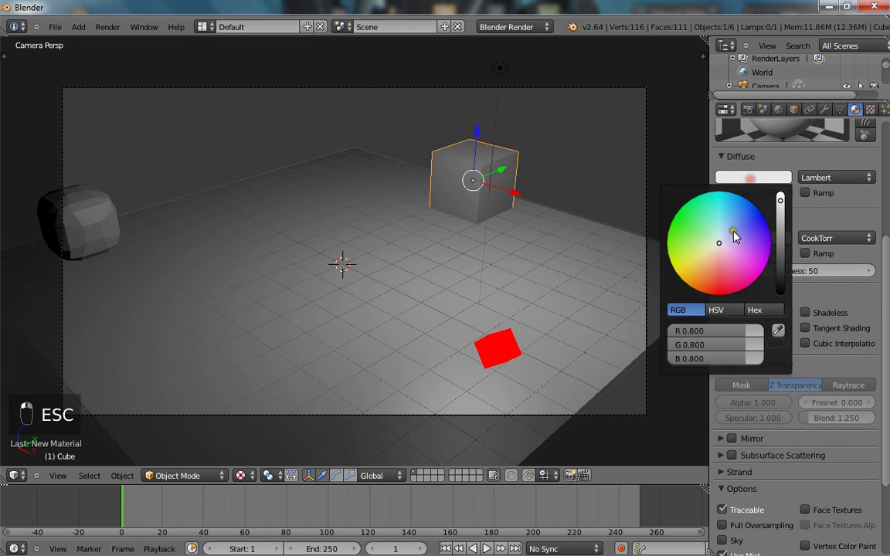
pyautogui.moveTo(740, 330); pyautogui.dragTo(695, 331)
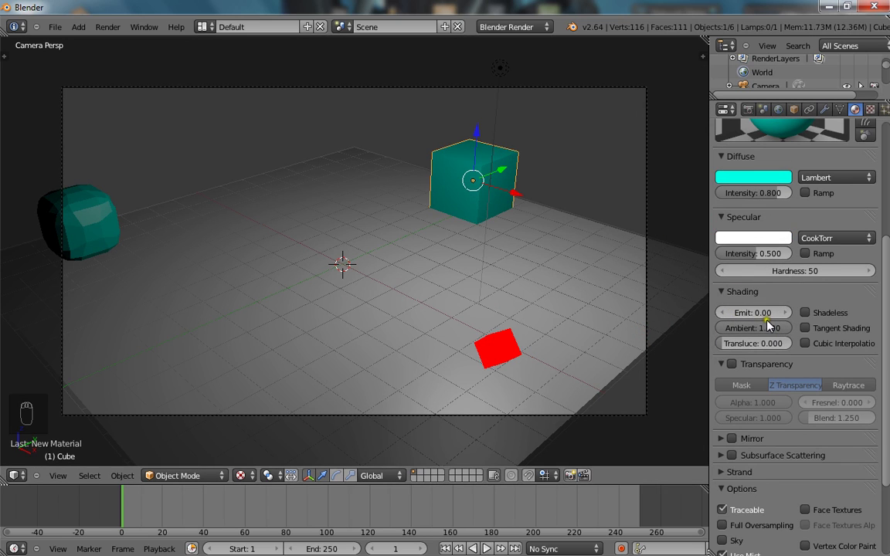
pyautogui.write('1.32')
pyautogui.press('Return')
# - Give the left cube its own new material named Orange
pyautogui.rightClick(42, 202)
pyautogui.scroll(6, 803, 163)
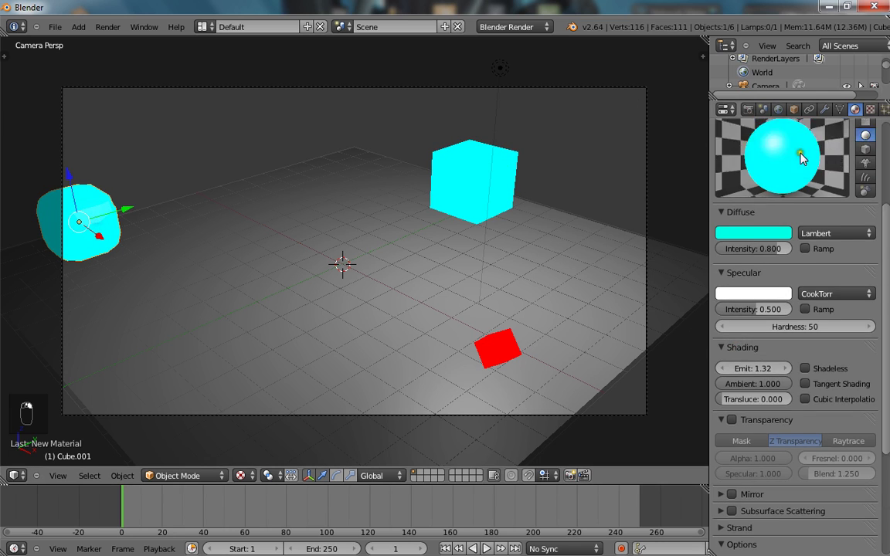
pyautogui.click(806, 201)
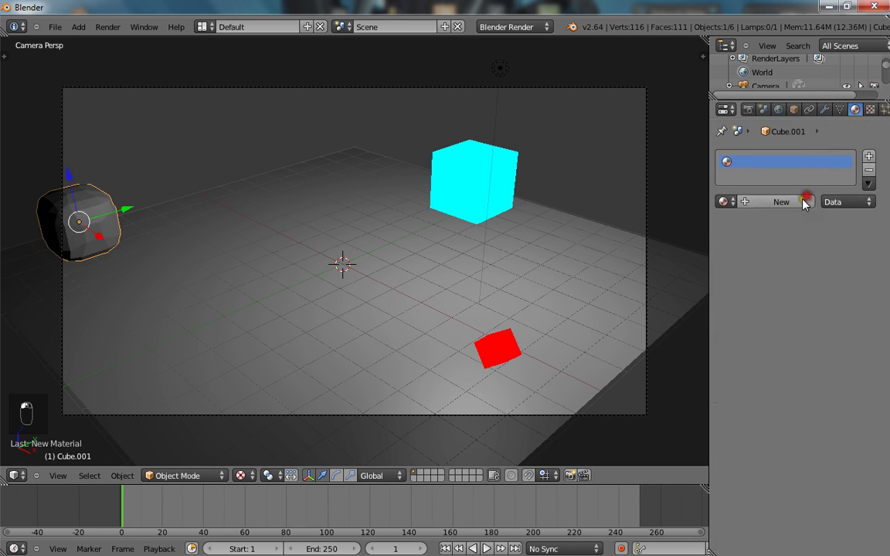
pyautogui.click(753, 201)
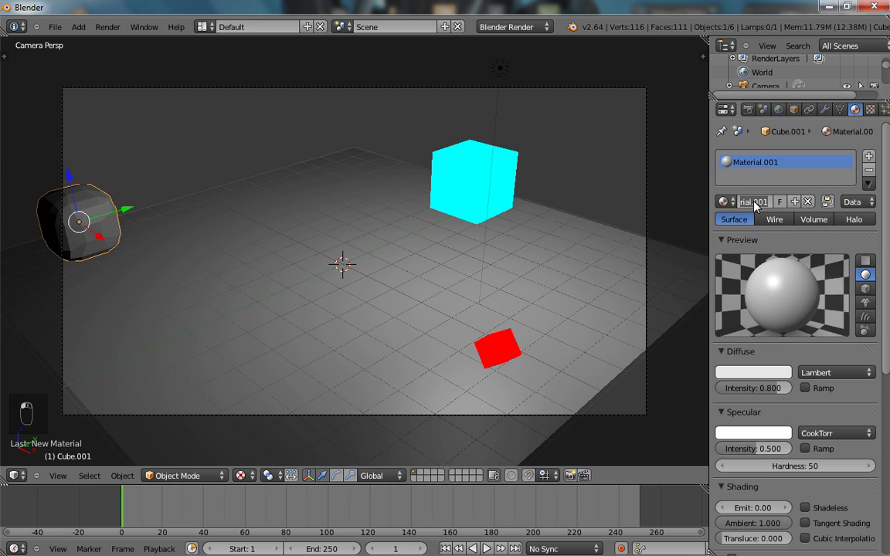
pyautogui.write('Orange')
pyautogui.press('Return')
# - Set Orange's diffuse colour to a deep orange with emit 3, and render the glow
pyautogui.scroll(-1, 754, 324)
pyautogui.click(753, 346)
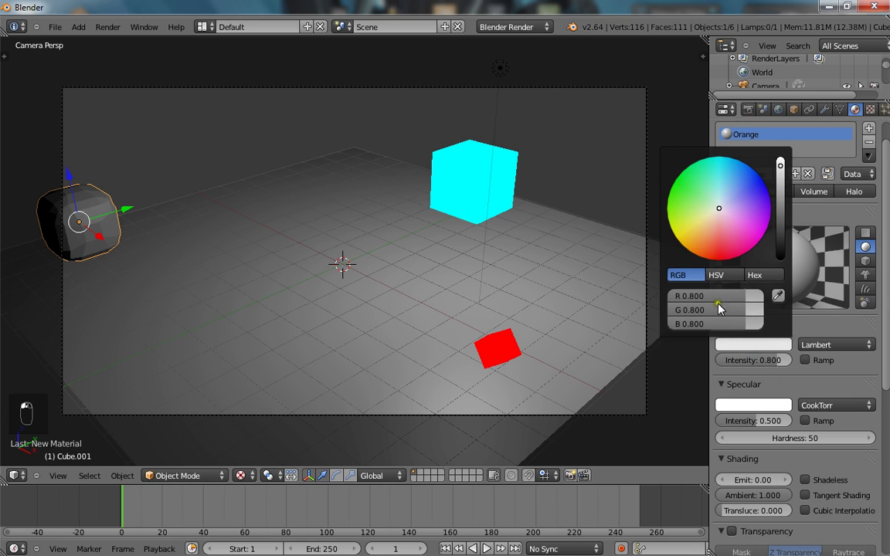
pyautogui.moveTo(707, 234); pyautogui.dragTo(695, 270)
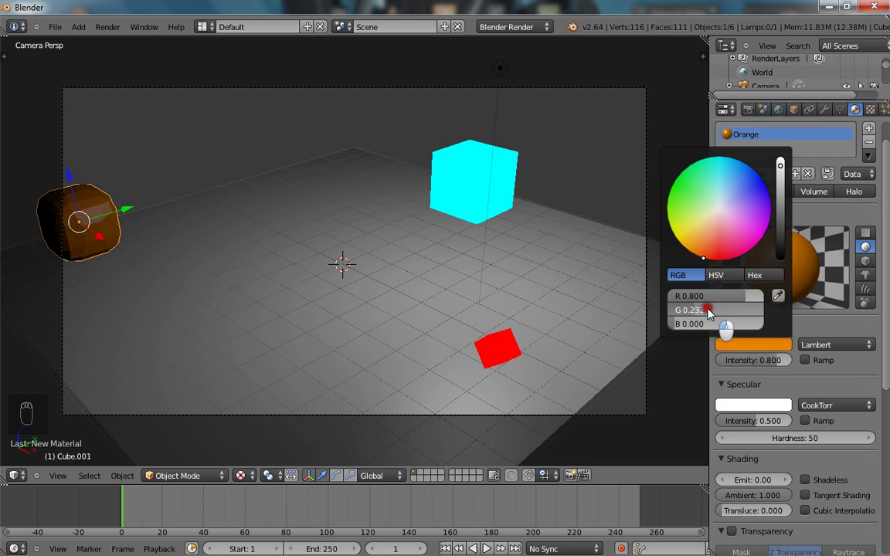
pyautogui.moveTo(695, 309); pyautogui.dragTo(699, 312)
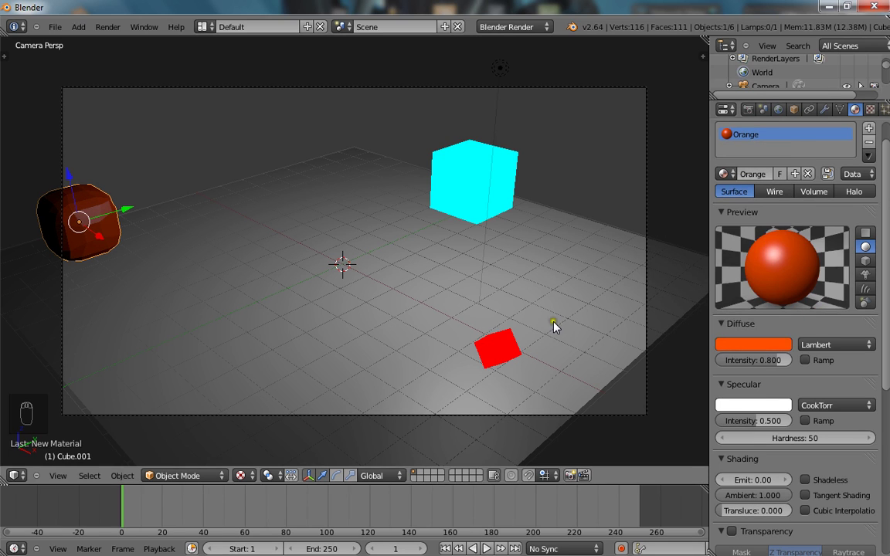
pyautogui.click(761, 479)
pyautogui.write('3')
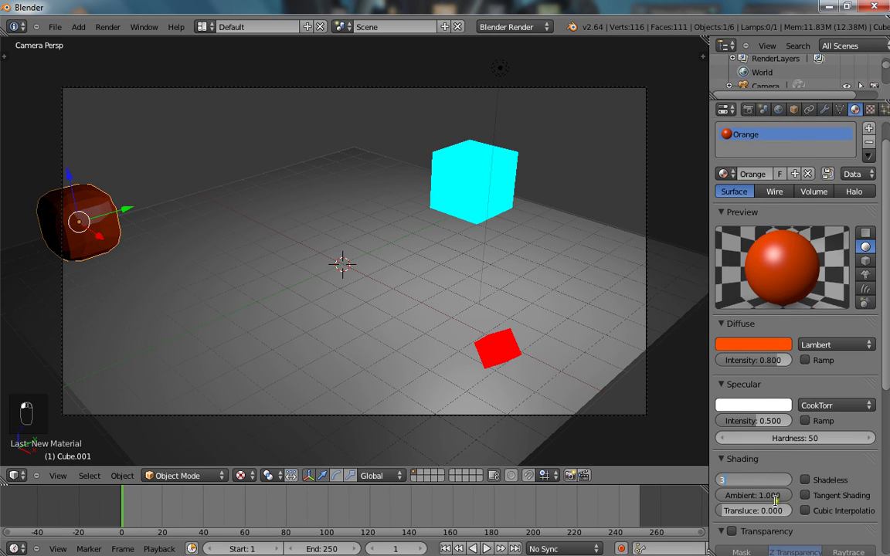
pyautogui.press('Return')
pyautogui.press('F12')
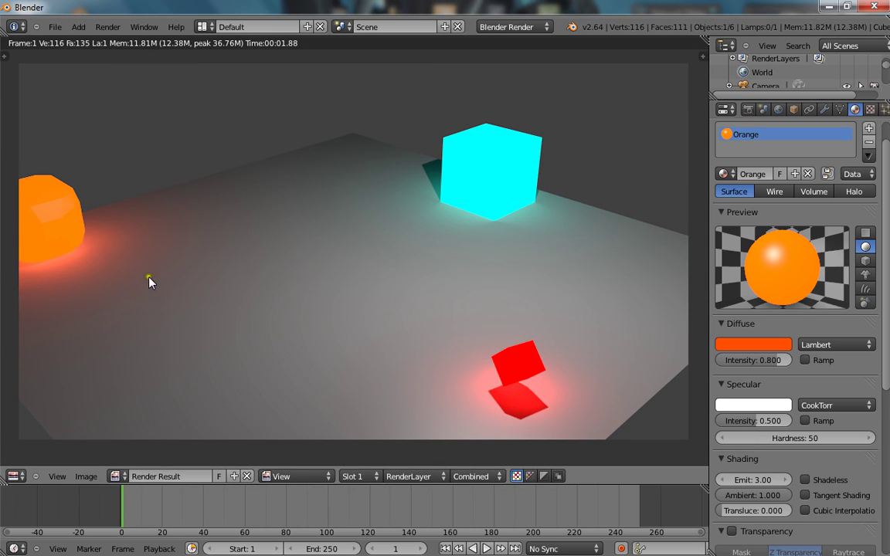
pyautogui.press('Escape')
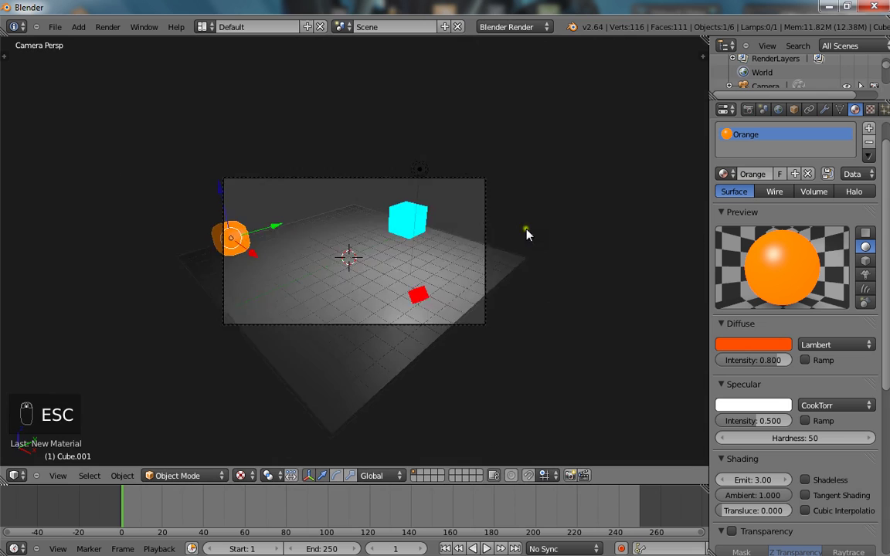
pyautogui.moveTo(526, 232); pyautogui.dragTo(449, 258, button='middle')
pyautogui.scroll(-3, 448, 278)
# - Select the floor plane and assign Ctrl+Period as the shortcut for Center View to Cursor
pyautogui.rightClick(450, 309)
pyautogui.hotkey('shift', 'c')
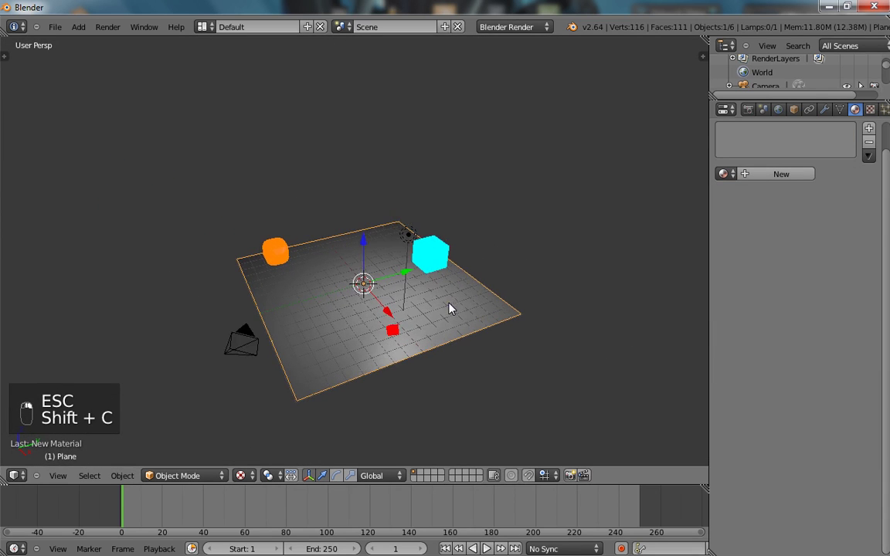
pyautogui.hotkey('ctrl', '.')
pyautogui.scroll(4, 495, 309)
pyautogui.scroll(-5, 500, 337)
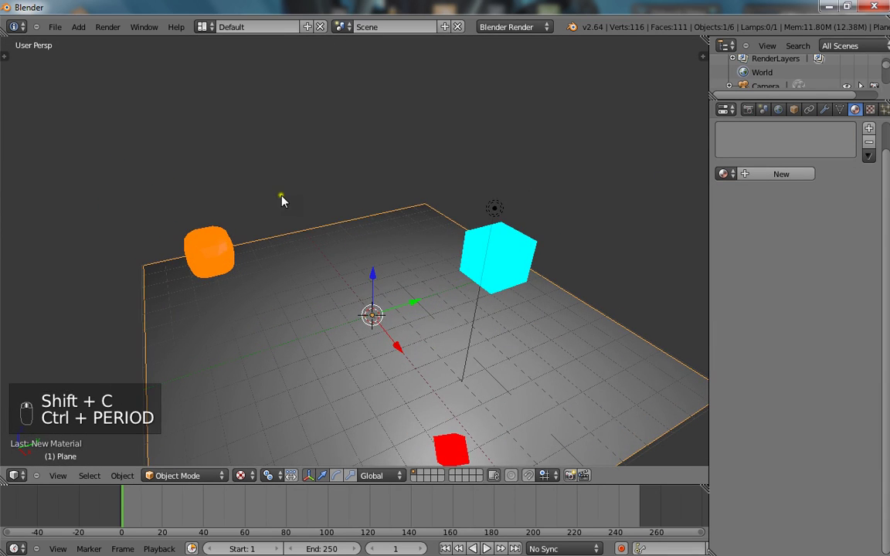
pyautogui.click(57, 476)
pyautogui.moveTo(113, 284)
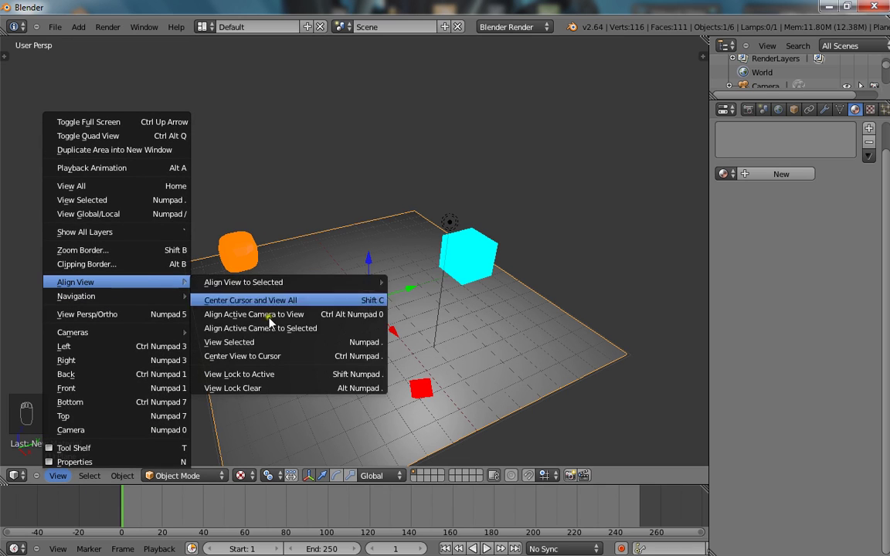
pyautogui.rightClick(275, 358)
pyautogui.click(275, 358)
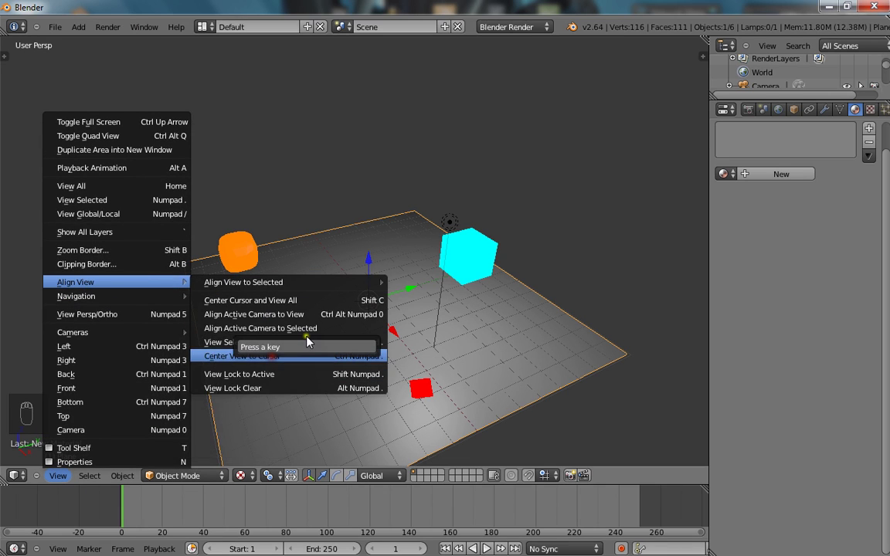
pyautogui.hotkey('ctrl', '.')
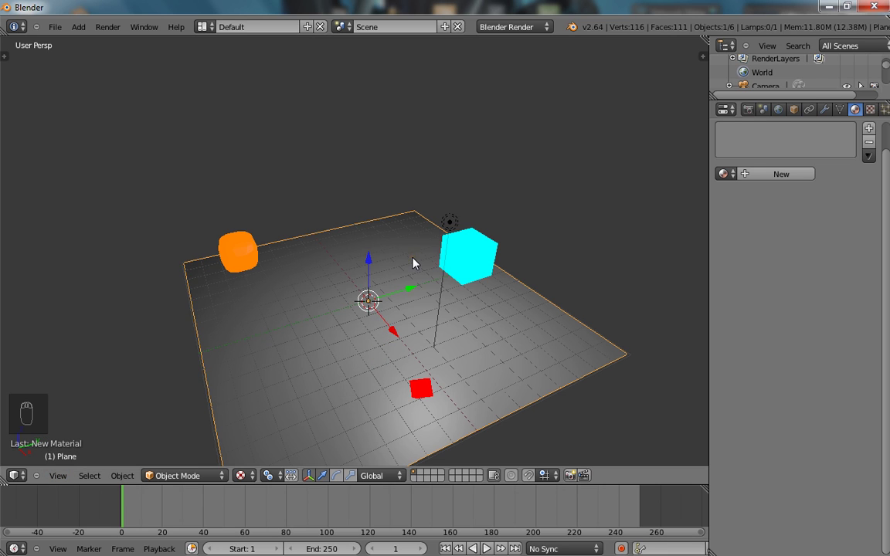
pyautogui.hotkey('ctrl', '.')
# - Give the plane a new material named Floor
pyautogui.click(763, 170)
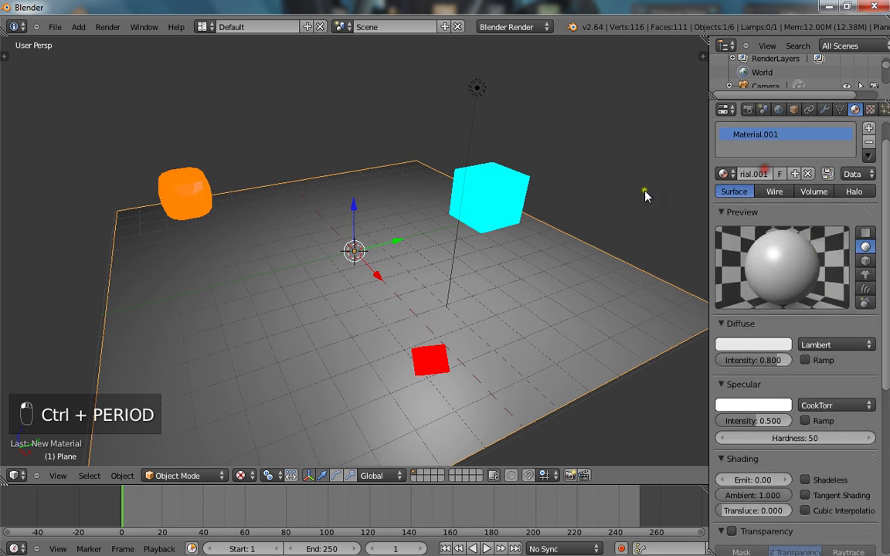
pyautogui.scroll(-3, 624, 189)
pyautogui.click(750, 173)
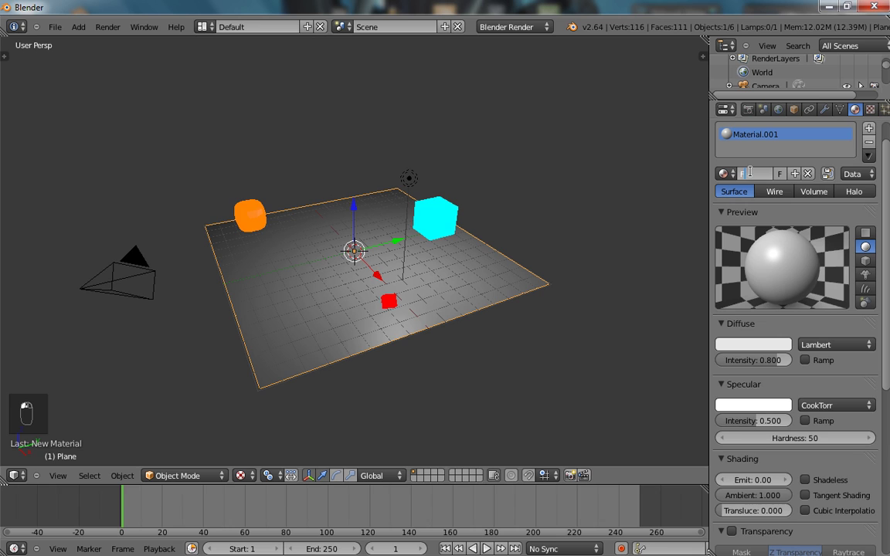
pyautogui.write('Floor')
pyautogui.press('Return')
pyautogui.click(719, 211)
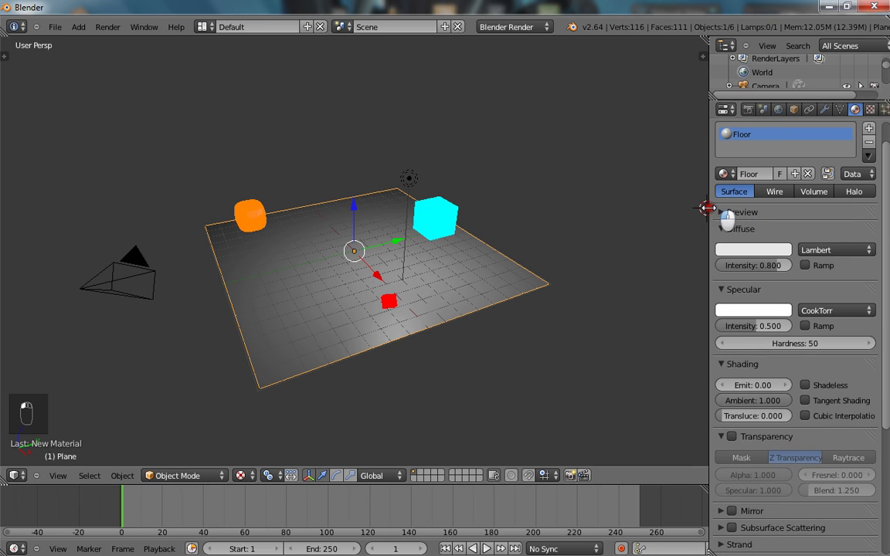
pyautogui.moveTo(710, 260); pyautogui.dragTo(656, 260)
# - Add an Image or Movie texture named Emit with a new blank 1024×1024 image
pyautogui.click(818, 110)
pyautogui.click(700, 258)
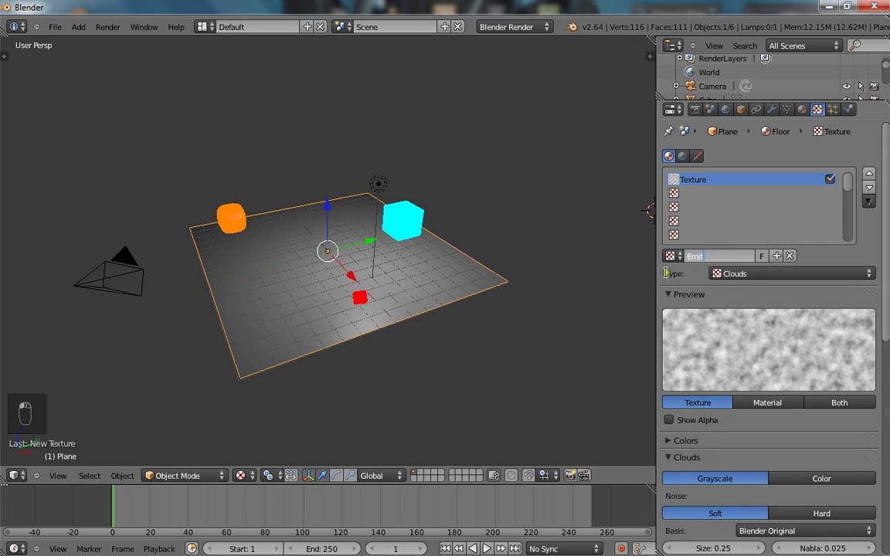
pyautogui.click(734, 274)
pyautogui.press('Escape')
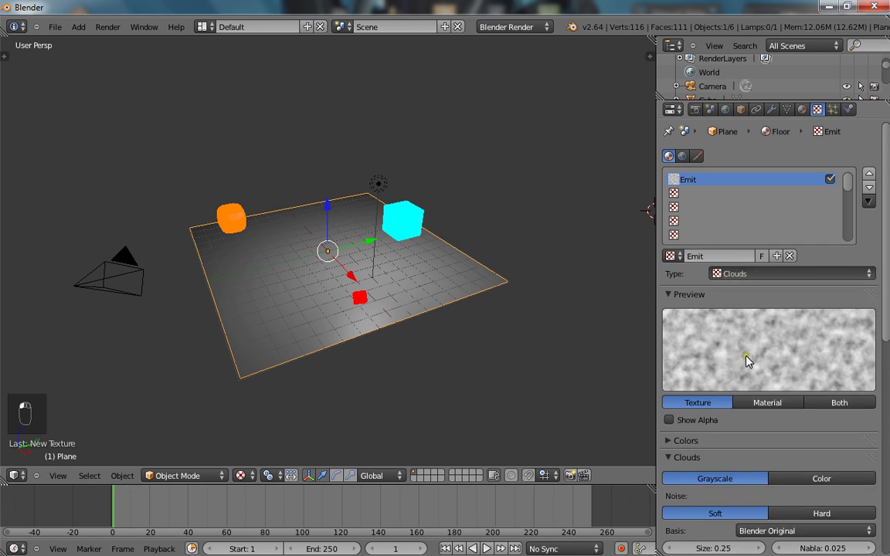
pyautogui.click(792, 274)
pyautogui.click(773, 317)
pyautogui.scroll(-2, 709, 441)
pyautogui.click(722, 426)
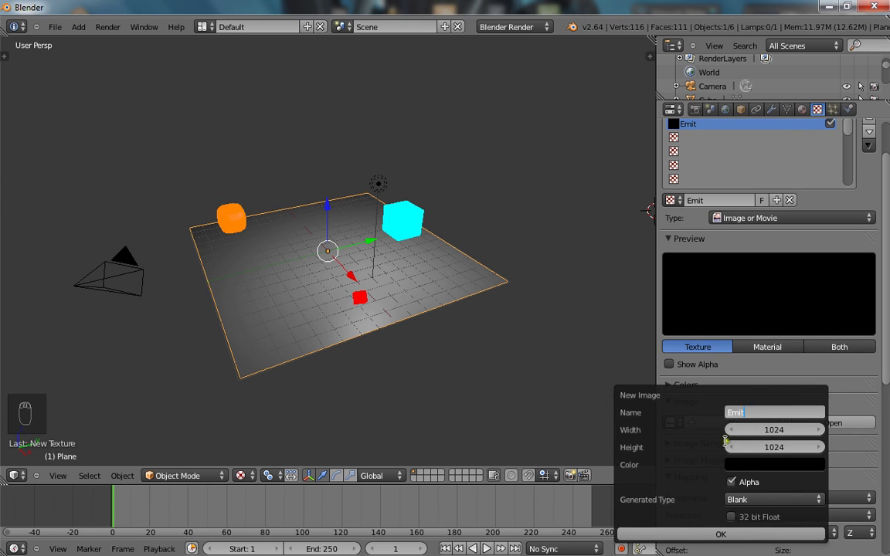
pyautogui.click(696, 532)
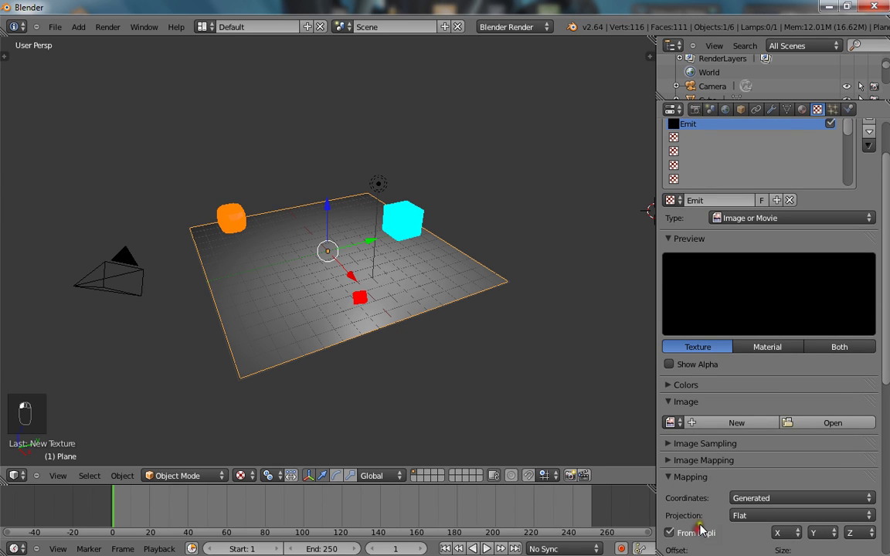
# - In the UV Editing layout, unwrap the floor plane's UVs in Edit Mode
pyautogui.click(203, 27)
pyautogui.click(221, 145)
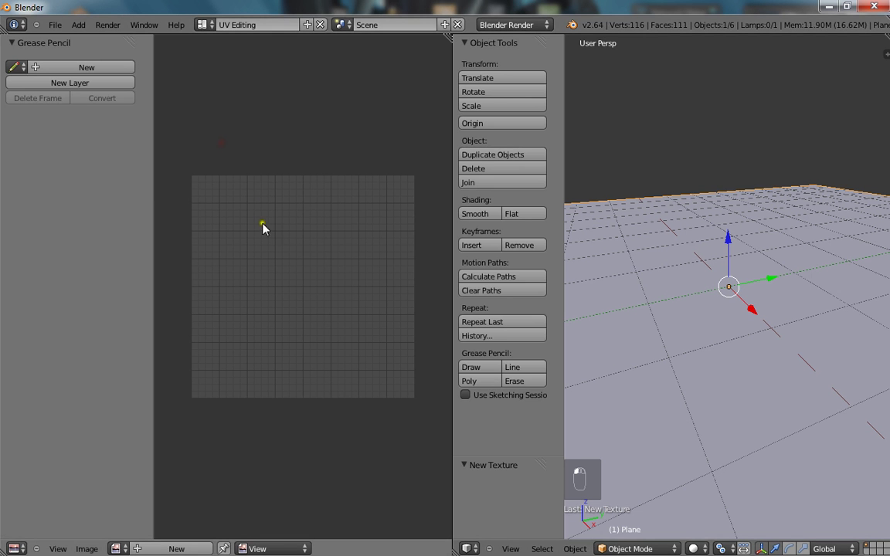
pyautogui.click(130, 541)
pyautogui.scroll(-4, 656, 239)
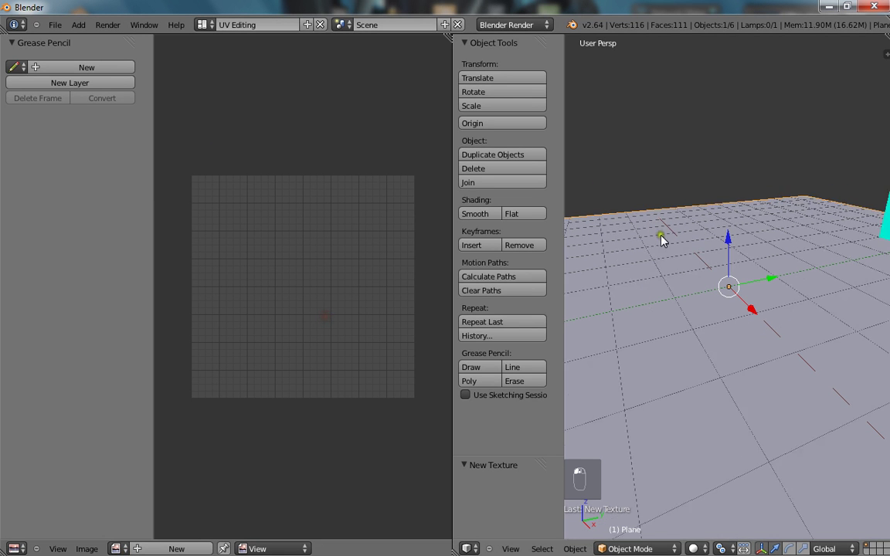
pyautogui.scroll(-2, 653, 300)
pyautogui.press('Tab')
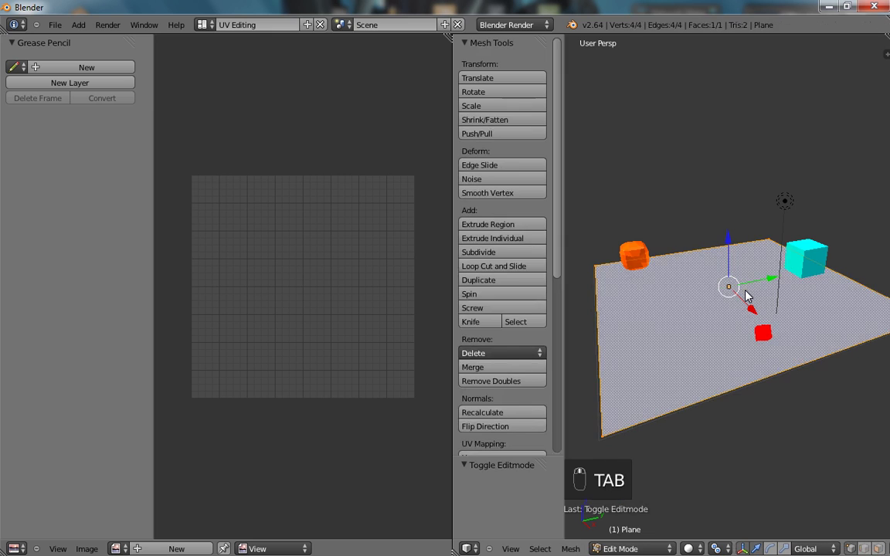
pyautogui.press('u')
pyautogui.click(687, 292)
pyautogui.press('Tab')
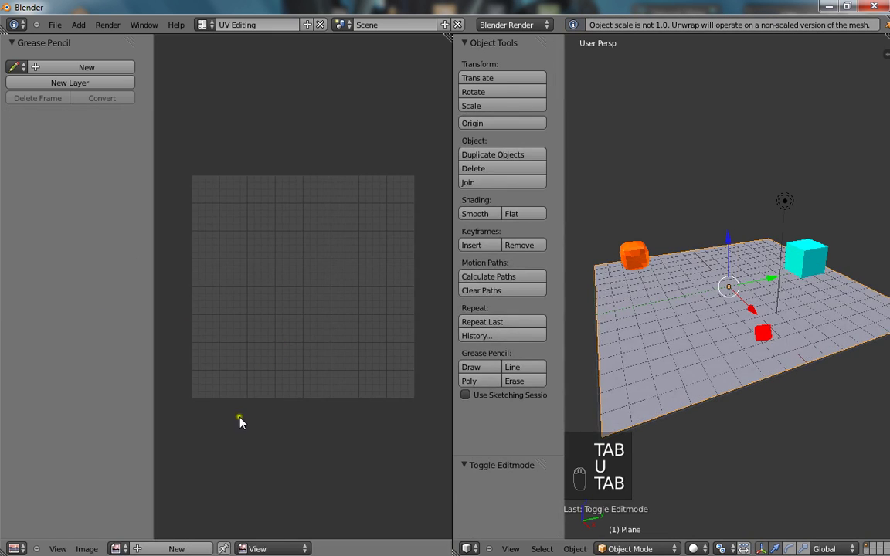
pyautogui.press('Tab')
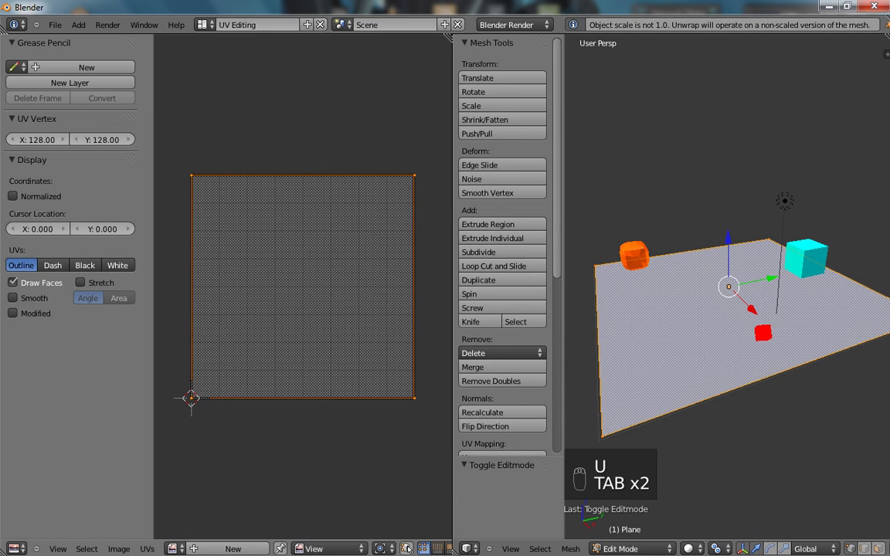
# - Show the Emit image under the UVs and return to the Default layout
pyautogui.click(171, 549)
pyautogui.click(187, 400)
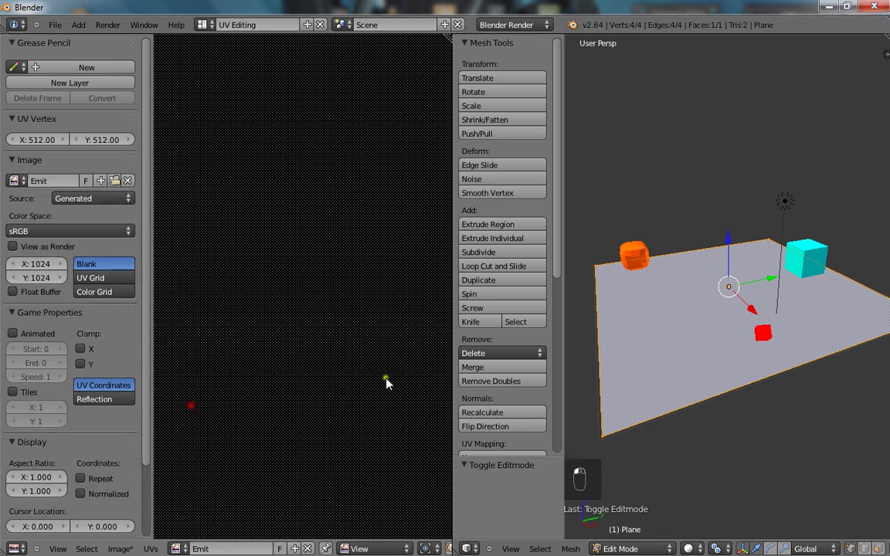
pyautogui.scroll(-4, 240, 348)
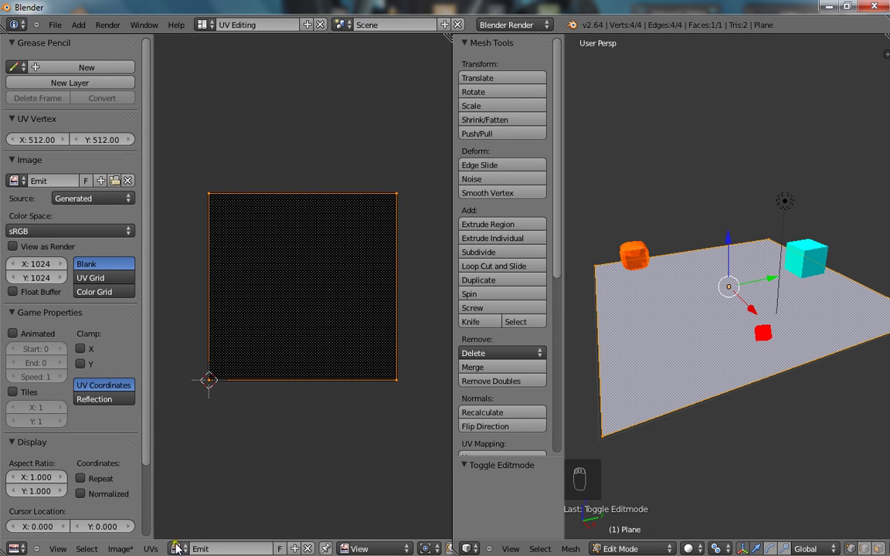
pyautogui.click(212, 26)
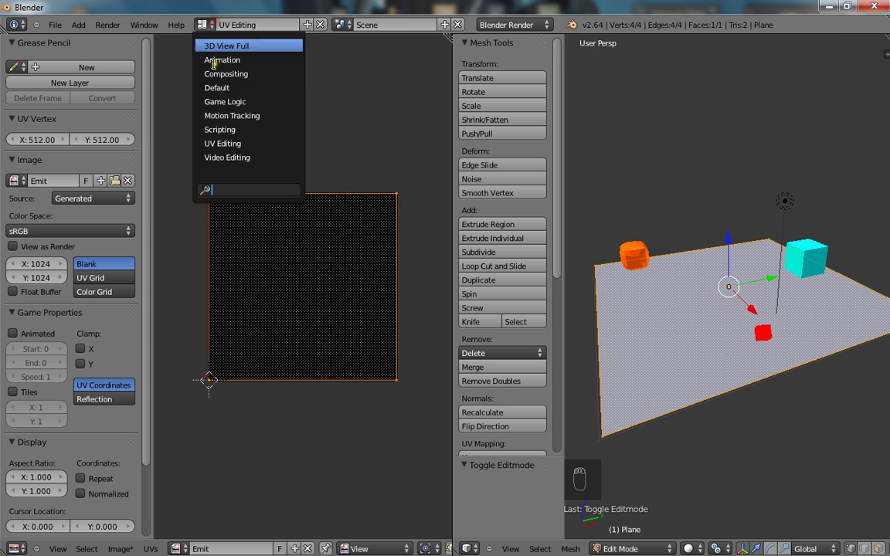
pyautogui.click(210, 82)
# - Return to Object Mode and bake the scene lighting into the Emit image
pyautogui.scroll(5, 234, 100)
pyautogui.press('Tab')
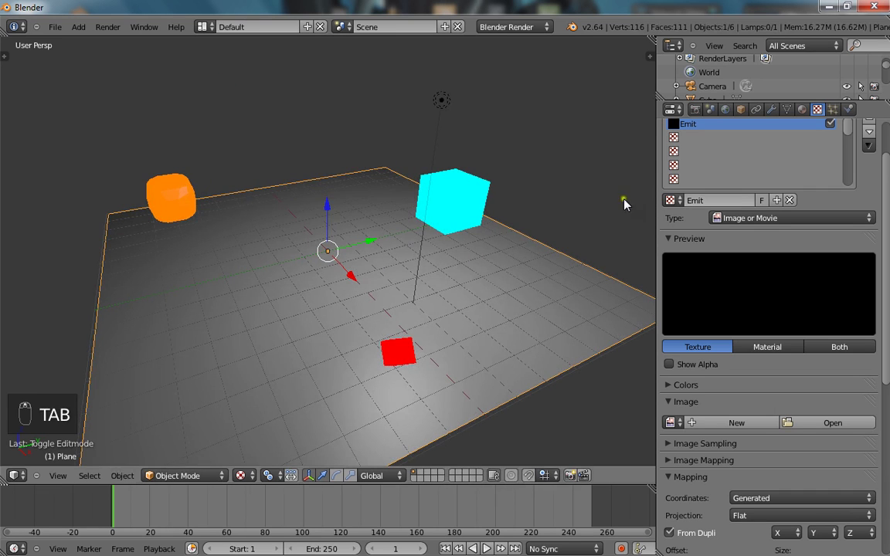
pyautogui.click(695, 109)
pyautogui.scroll(-3, 718, 309)
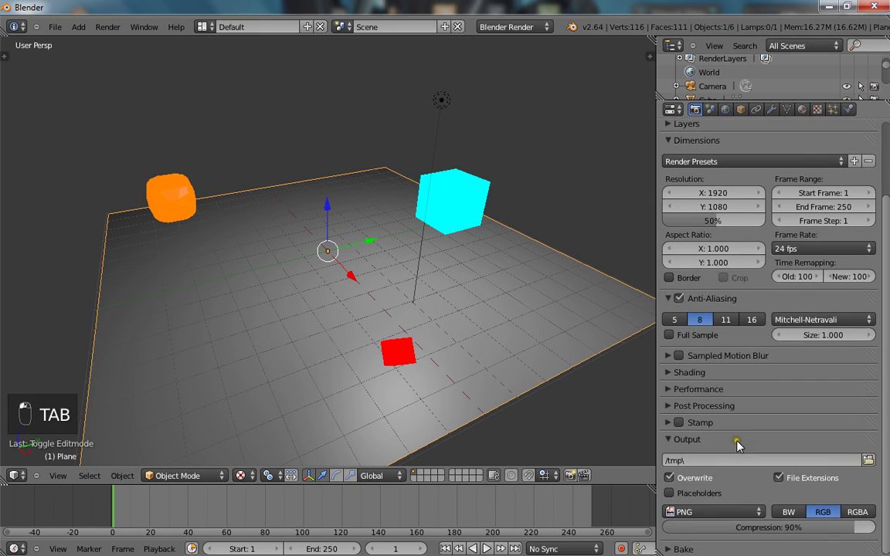
pyautogui.scroll(-3, 695, 510)
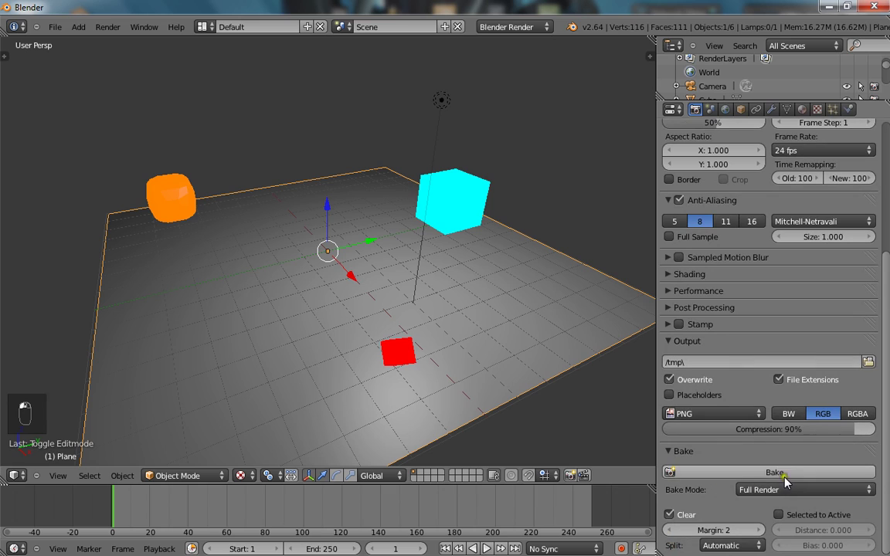
pyautogui.click(782, 474)
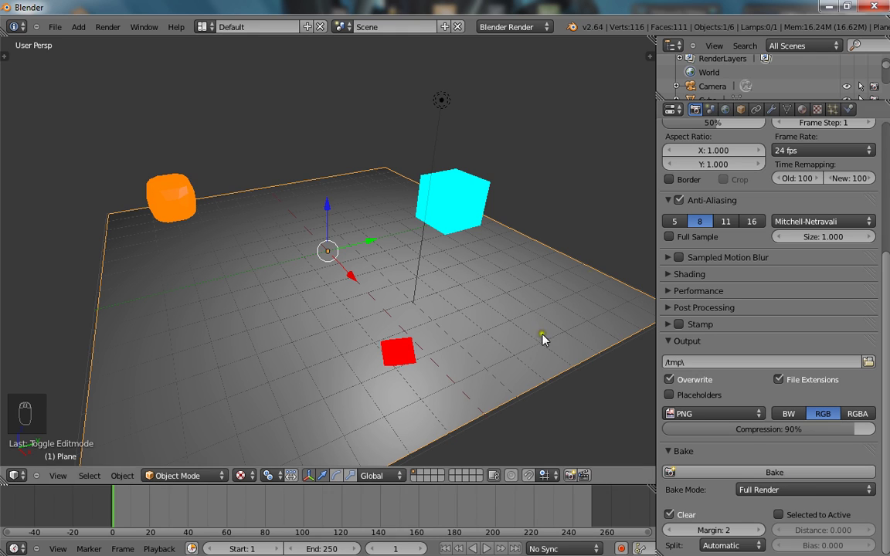
# - Load the baked Emit image into the floor's texture
pyautogui.click(819, 110)
pyautogui.scroll(2, 677, 304)
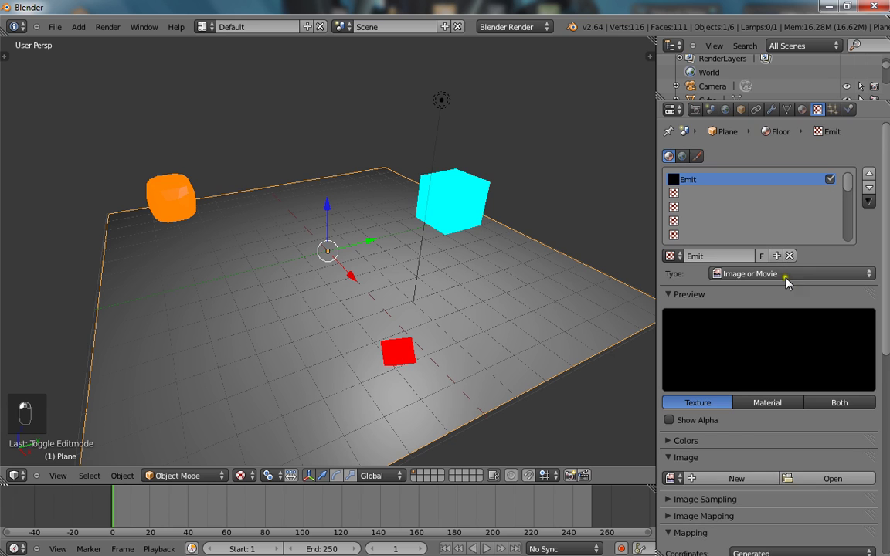
pyautogui.scroll(-2, 755, 448)
pyautogui.click(672, 422)
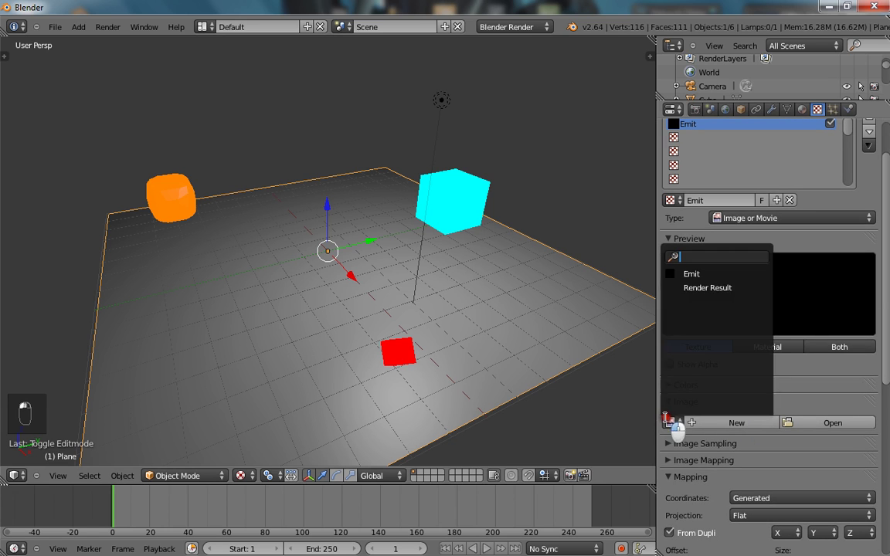
pyautogui.click(681, 273)
pyautogui.scroll(1, 470, 313)
pyautogui.scroll(1, 463, 317)
pyautogui.scroll(-3, 452, 324)
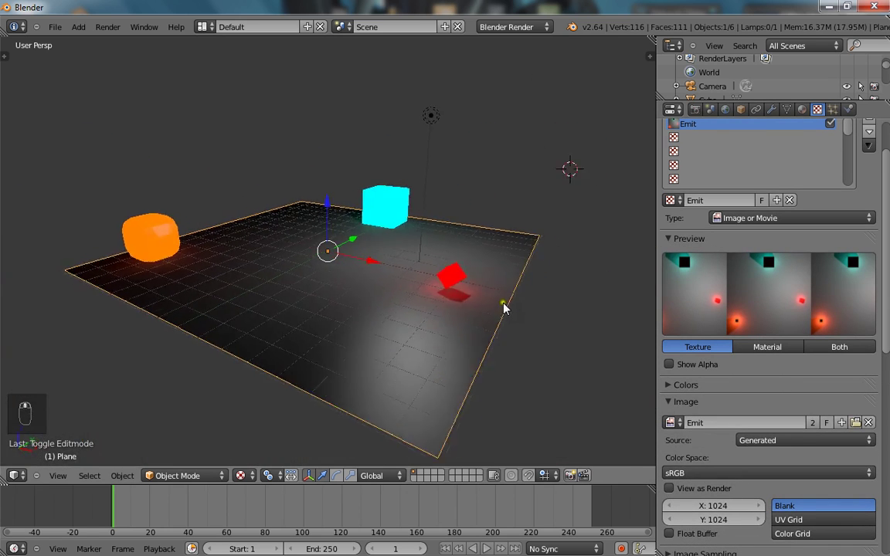
pyautogui.scroll(3, 502, 303)
pyautogui.moveTo(497, 330); pyautogui.dragTo(563, 328, button='middle')
# - Set the Bake Mode to Full Render
pyautogui.click(694, 109)
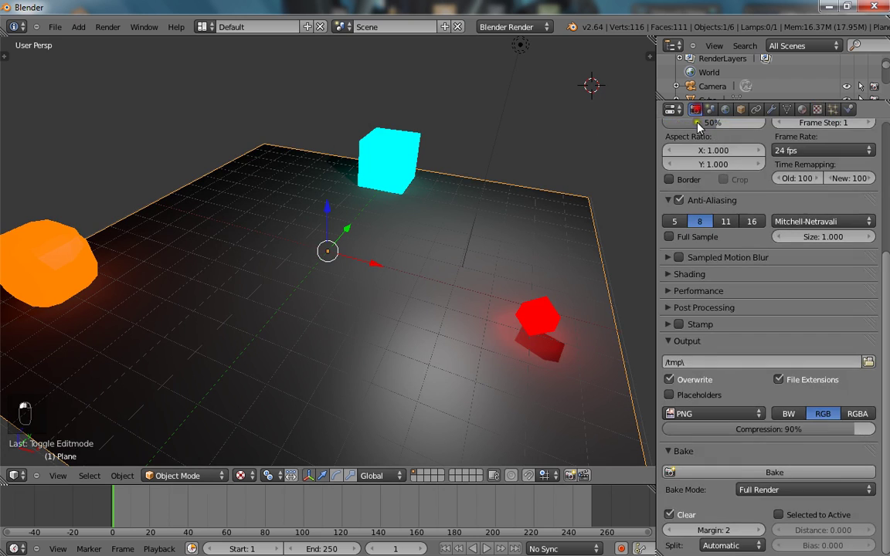
pyautogui.click(774, 488)
pyautogui.click(758, 476)
pyautogui.click(775, 489)
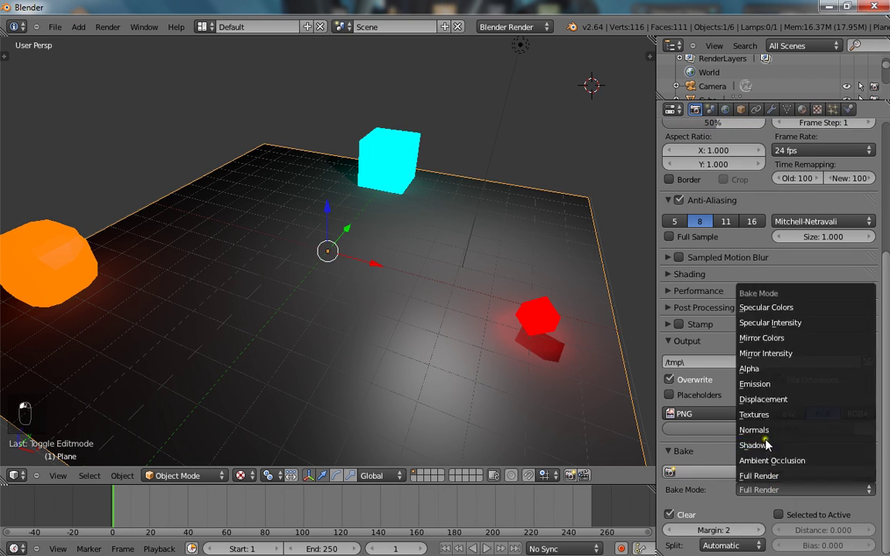
pyautogui.click(758, 476)
# - Turn off the Emit texture slot and bake the floor's emission again
pyautogui.click(816, 109)
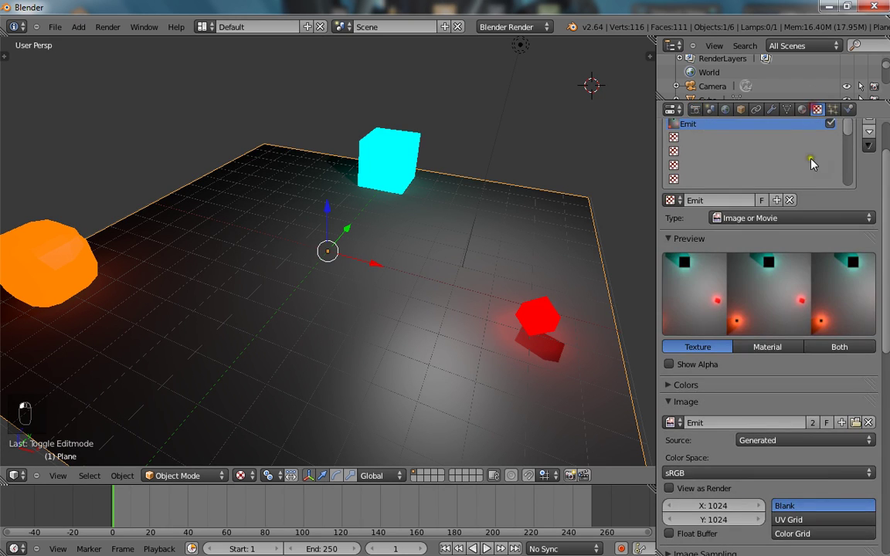
pyautogui.click(830, 123)
pyautogui.click(694, 110)
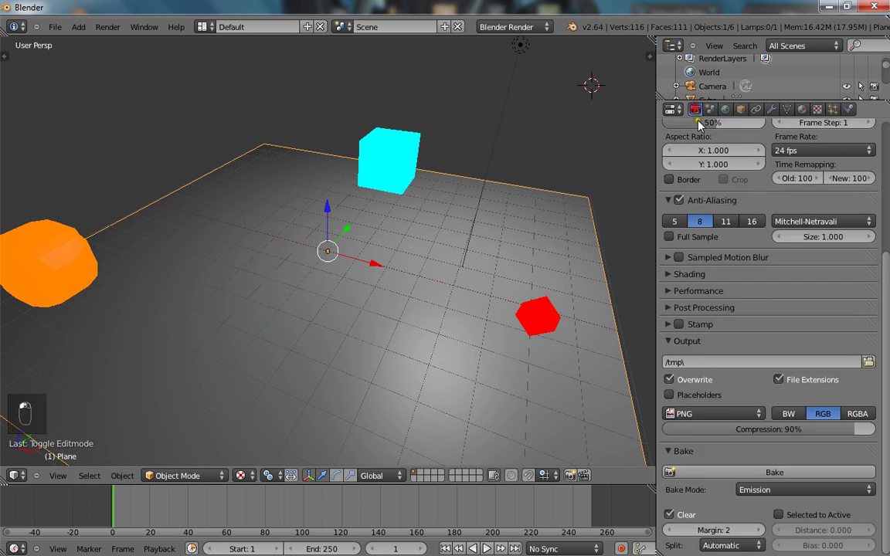
pyautogui.click(762, 473)
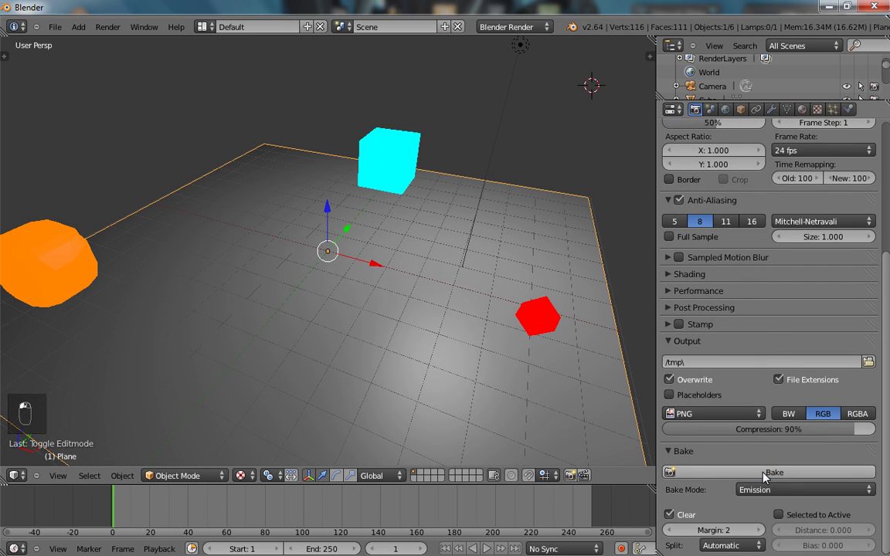
pyautogui.scroll(-4, 394, 260)
pyautogui.scroll(6, 348, 254)
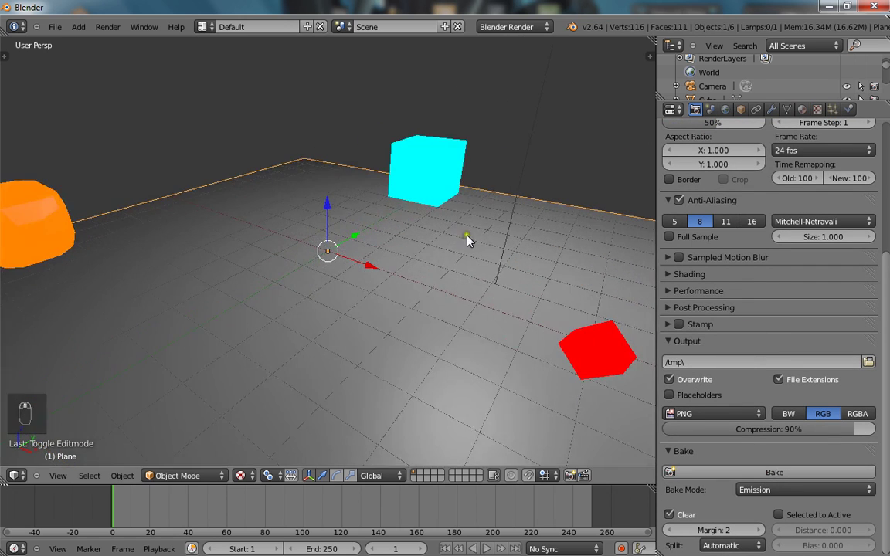
# - Re-enable the Emit texture and map it with UV coordinates
pyautogui.click(816, 109)
pyautogui.click(830, 179)
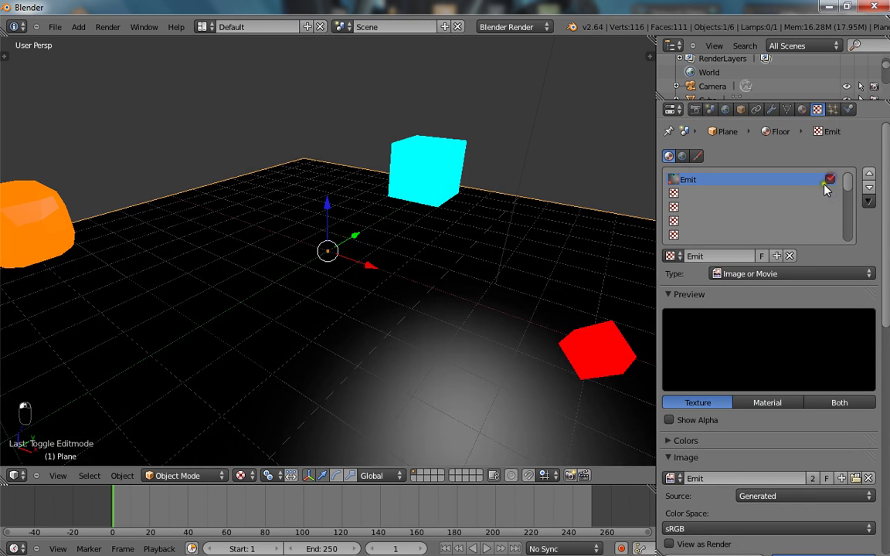
pyautogui.scroll(-8, 779, 342)
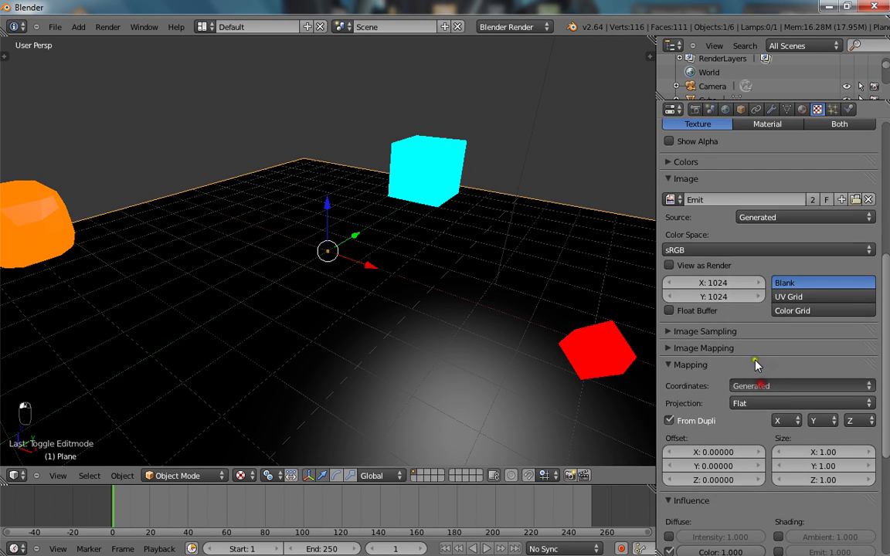
pyautogui.click(765, 386)
pyautogui.click(763, 324)
pyautogui.press('Home')
pyautogui.scroll(-3, 763, 444)
pyautogui.scroll(5, 762, 444)
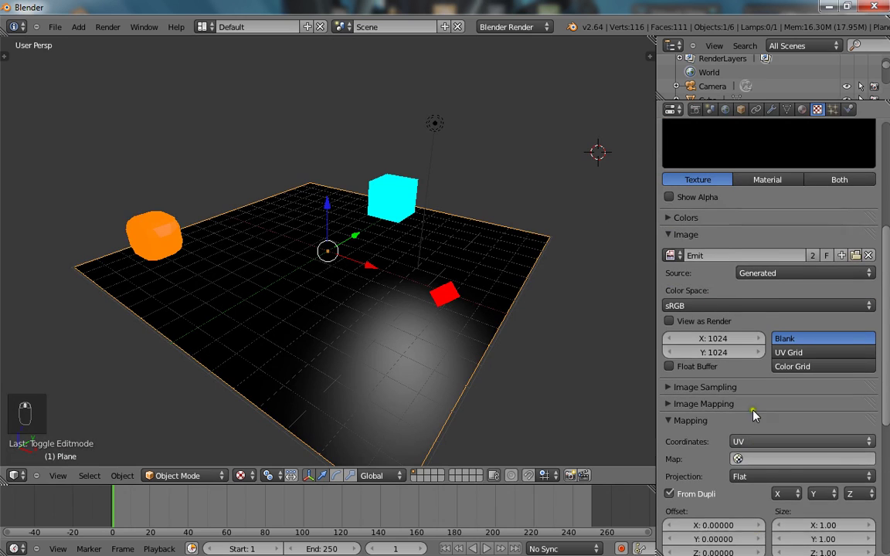
# - Browse the available images, then go back to the render and bake settings
pyautogui.click(670, 283)
pyautogui.scroll(-7, 701, 318)
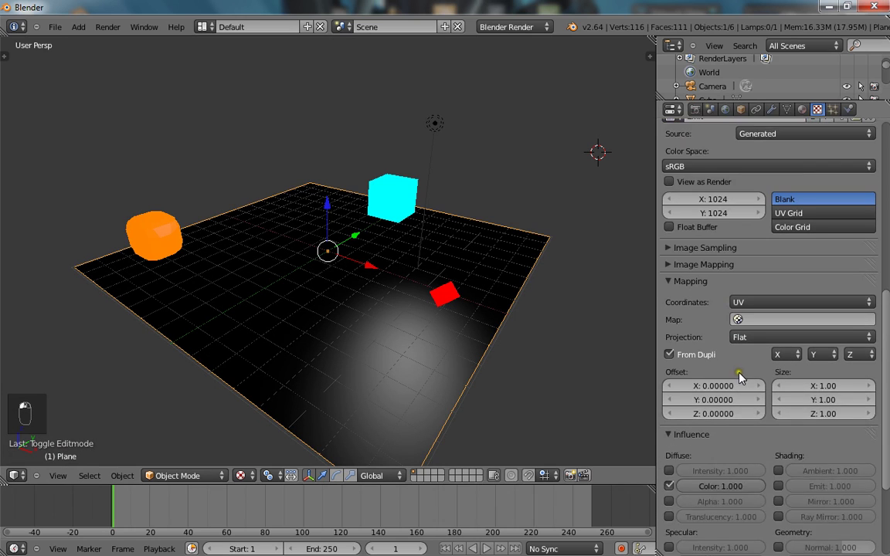
pyautogui.scroll(3, 775, 276)
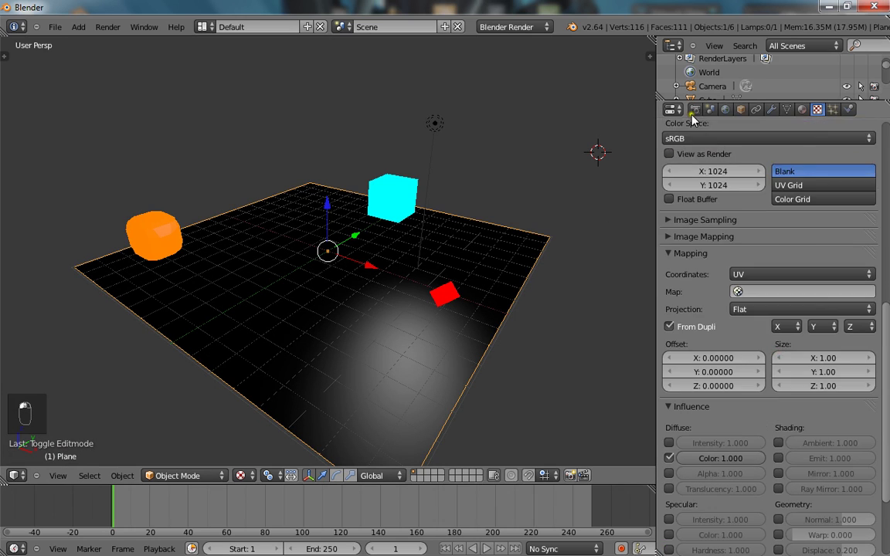
pyautogui.click(695, 109)
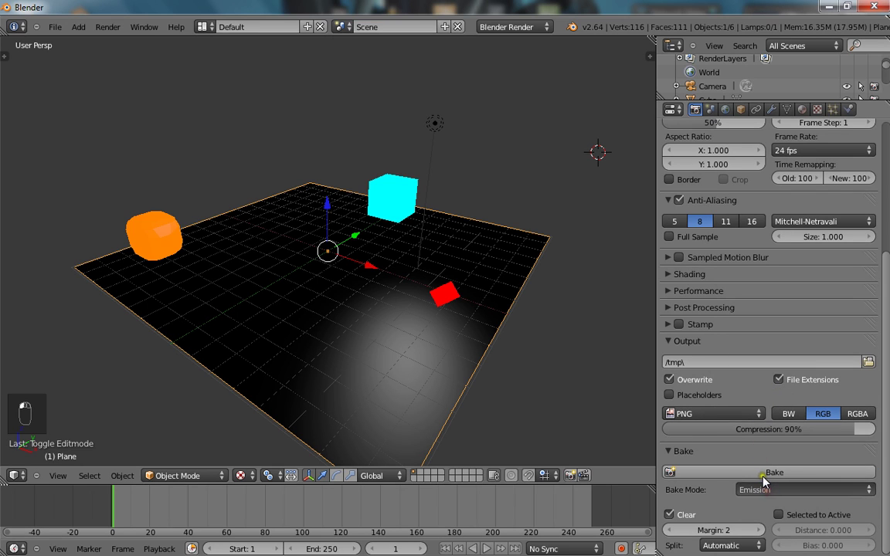
pyautogui.keyDown('ctrl'); pyautogui.scroll(6, 763, 480); pyautogui.keyUp('ctrl')
pyautogui.scroll(-4, 521, 272)
# - Delete the lamp and reselect the floor plane
pyautogui.rightClick(385, 191)
pyautogui.press('x')
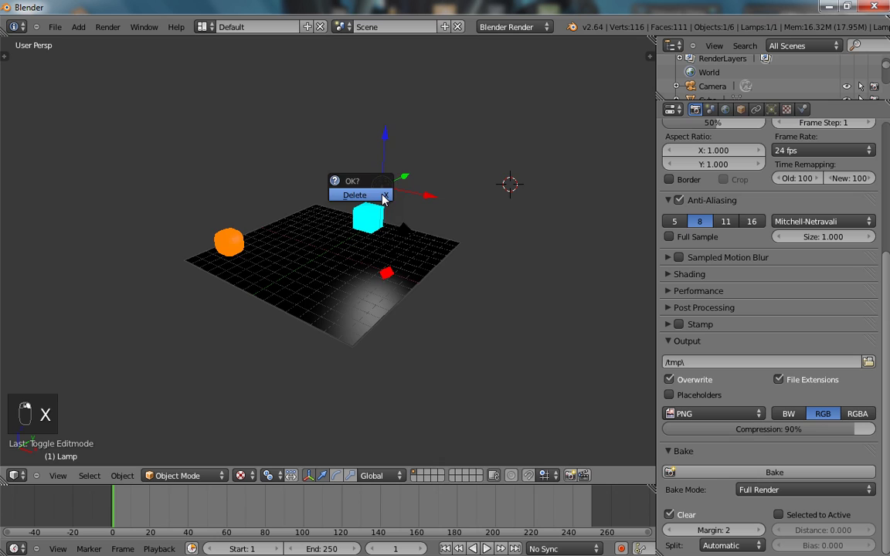
pyautogui.click(382, 196)
pyautogui.scroll(4, 373, 253)
pyautogui.rightClick(427, 267)
# - Bake the floor's Full Render lighting, check the Texture tab, then bake again
pyautogui.click(742, 489)
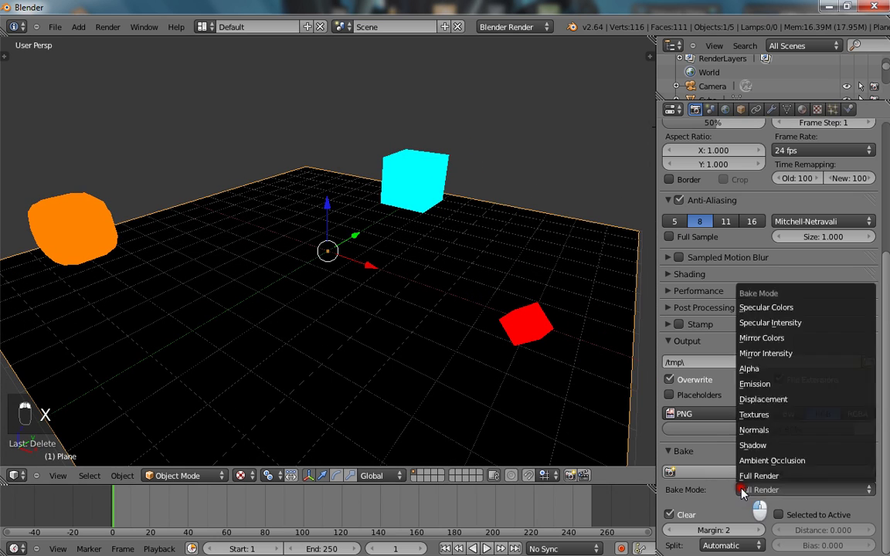
pyautogui.click(753, 470)
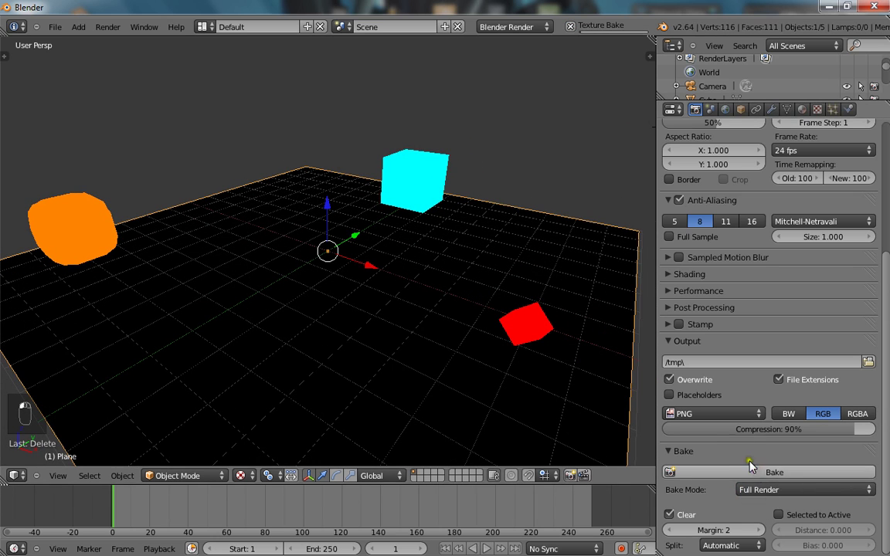
pyautogui.click(817, 109)
pyautogui.scroll(10, 785, 226)
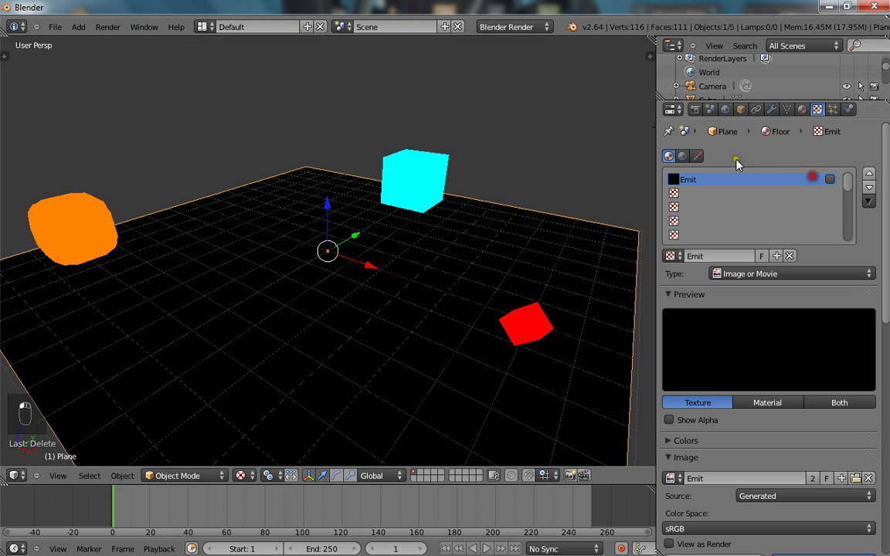
pyautogui.click(694, 109)
pyautogui.scroll(-5, 760, 386)
pyautogui.click(772, 473)
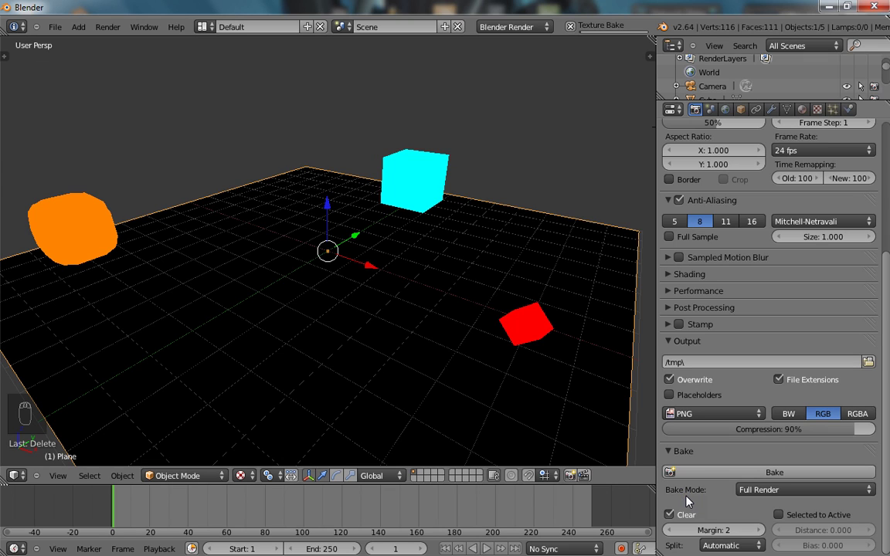
# - Enable the Shading > Emit influence on the floor's Emit texture
pyautogui.click(817, 110)
pyautogui.scroll(-10, 791, 431)
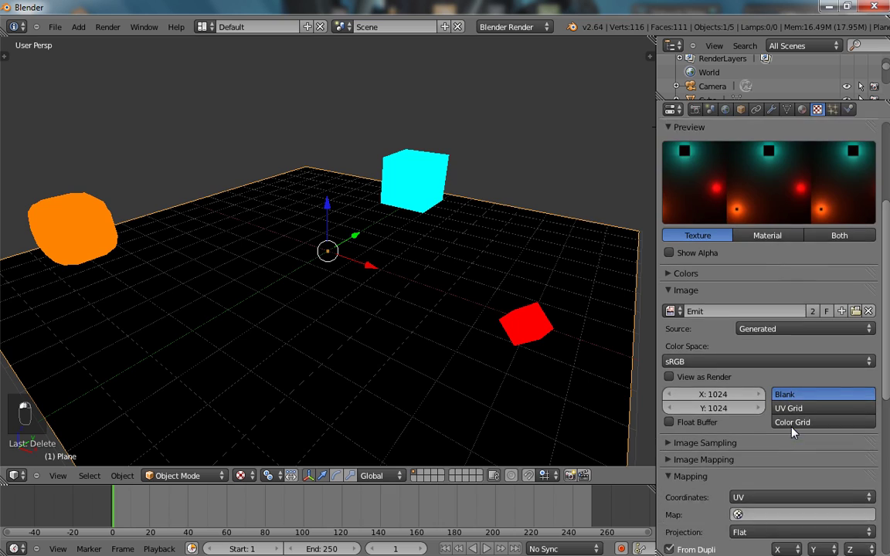
pyautogui.scroll(-3, 495, 282)
pyautogui.scroll(3, 495, 282)
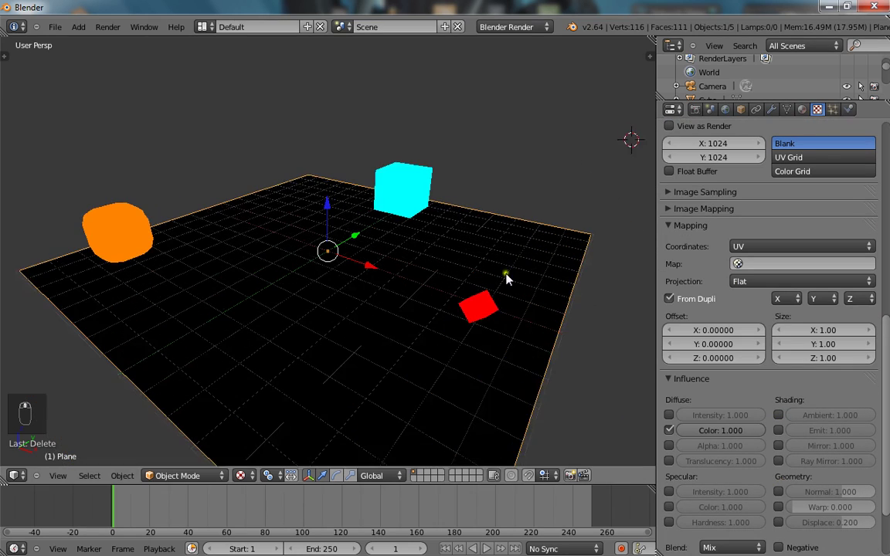
pyautogui.click(777, 430)
pyautogui.scroll(3, 473, 321)
# - Orbit around the floor, select the cyan cube and zoom in on it
pyautogui.moveTo(472, 321); pyautogui.dragTo(415, 351, button='middle')
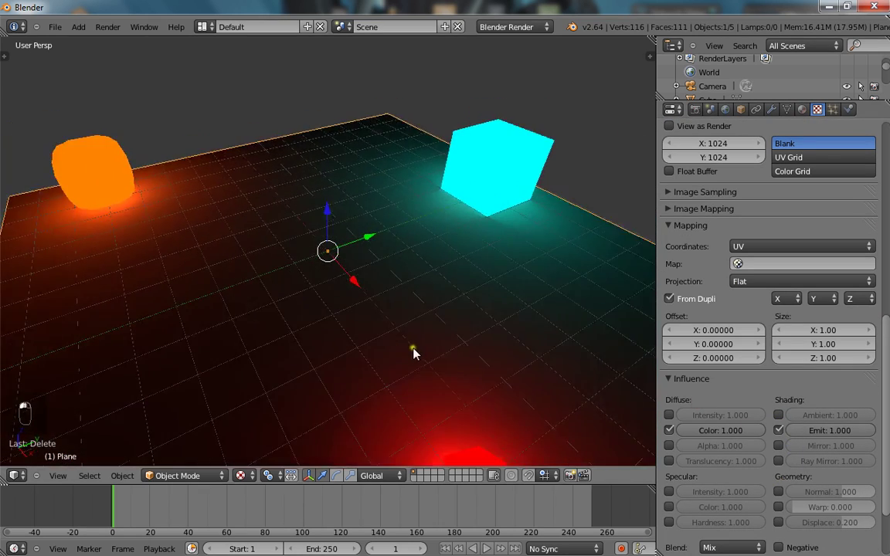
pyautogui.press('a')
pyautogui.scroll(-3, 387, 328)
pyautogui.scroll(3, 365, 314)
pyautogui.moveTo(366, 314)
pyautogui.mouseDown(button='middle')
pyautogui.moveTo(373, 281)
pyautogui.moveTo(282, 293)
pyautogui.moveTo(431, 331)
pyautogui.moveTo(274, 371)
pyautogui.moveTo(369, 337)
pyautogui.moveTo(409, 349)
pyautogui.moveTo(354, 317)
pyautogui.mouseUp(button='middle')
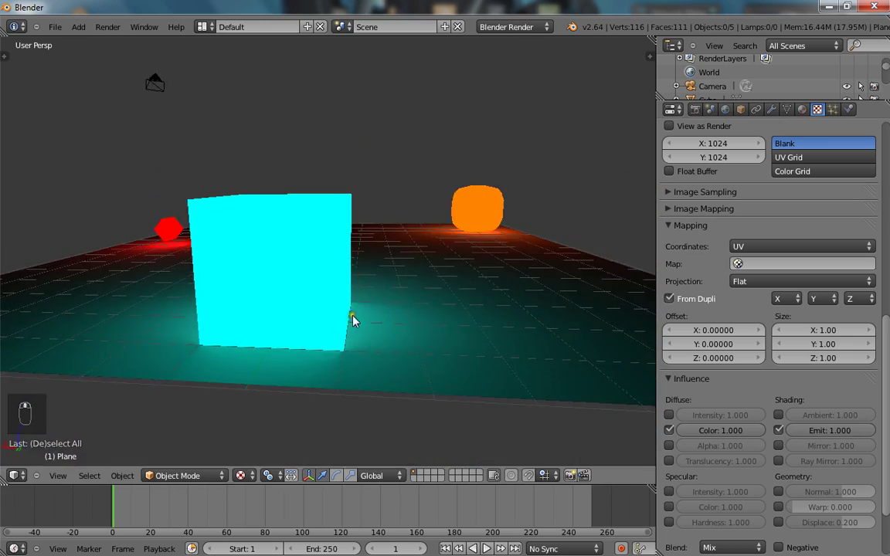
pyautogui.rightClick(352, 310)
pyautogui.scroll(2, 349, 309)
pyautogui.scroll(4, 351, 313)
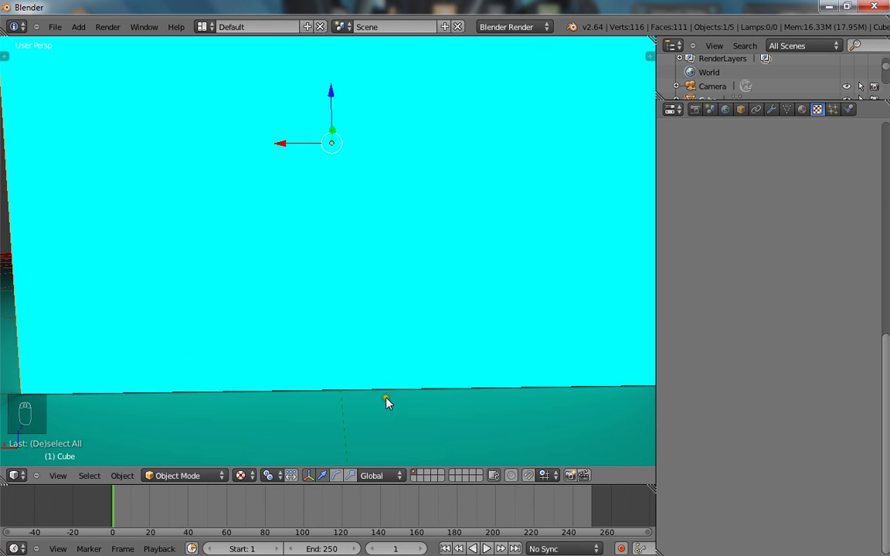
# - Maximize the 3D view, fly around the scene, and rescale the cyan cube
pyautogui.hotkey('shift', 'space')
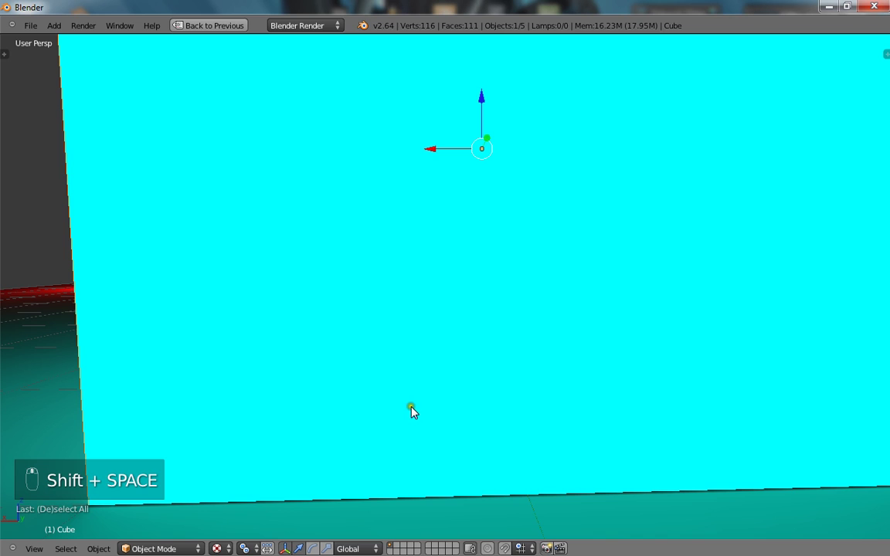
pyautogui.hotkey('shift', 'f')
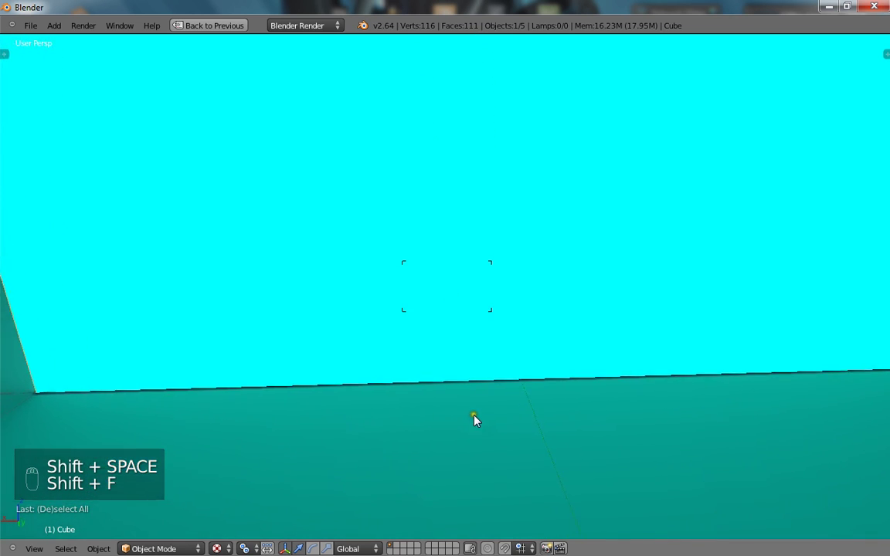
pyautogui.rightClick(358, 425)
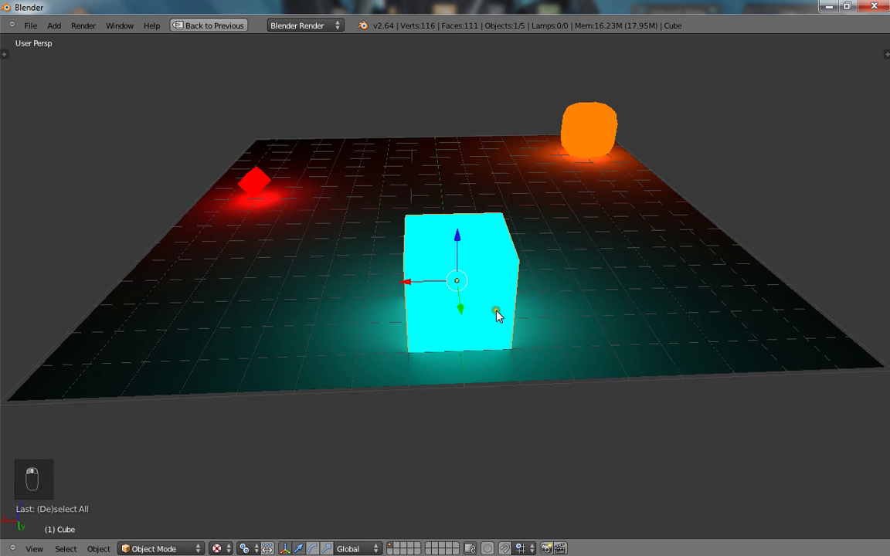
pyautogui.rightClick(520, 304)
pyautogui.rightClick(506, 309)
pyautogui.press('s')
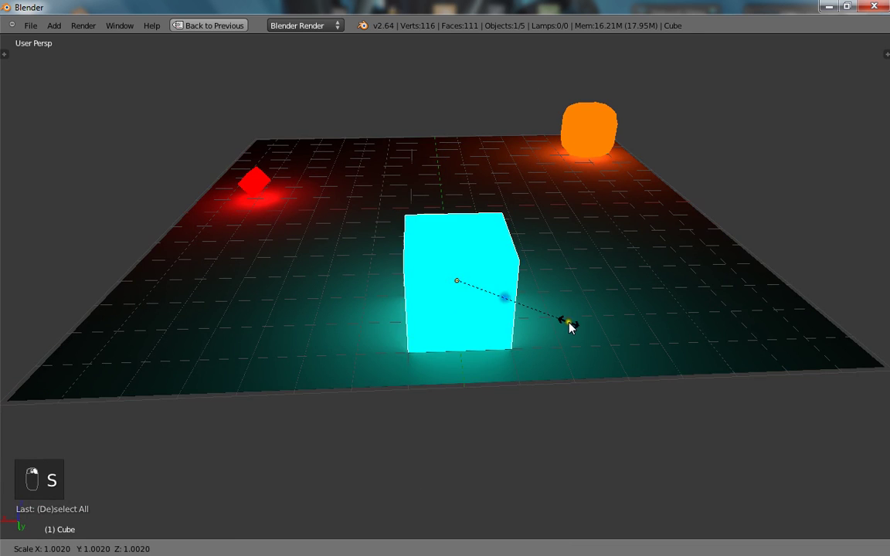
pyautogui.click(575, 334)
# - Fine-tune the cyan cube's size with two more small scale adjustments
pyautogui.press('a')
pyautogui.moveTo(585, 341); pyautogui.dragTo(550, 341, button='middle')
pyautogui.rightClick(586, 313)
pyautogui.press('s')
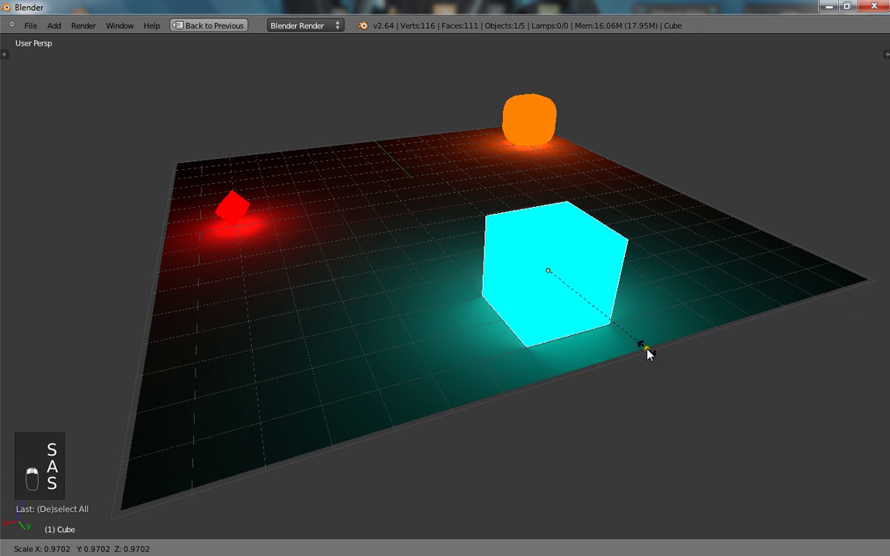
pyautogui.click(647, 353)
pyautogui.press('s')
pyautogui.click(639, 342)
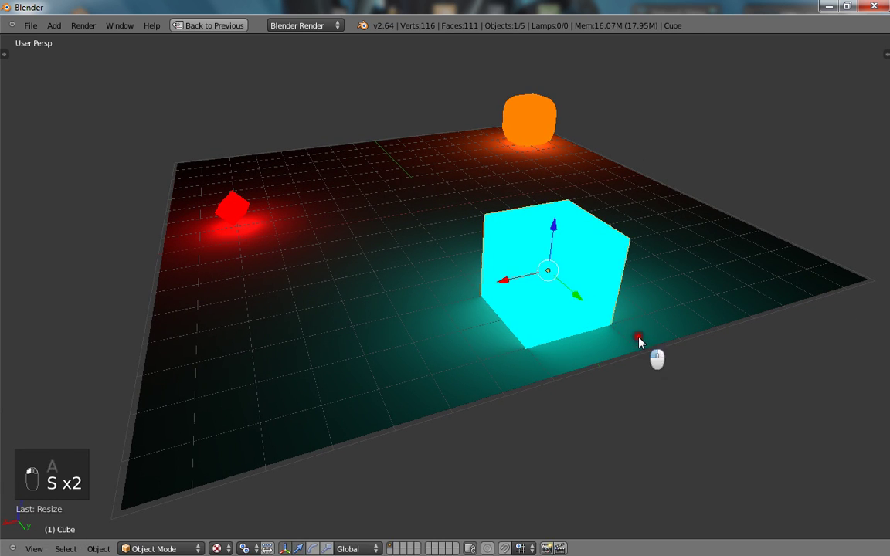
# - Run the scene in the game engine, then reframe the view and restore the layout
pyautogui.press('a')
pyautogui.press('p')
pyautogui.press('Escape')
pyautogui.hotkey('shift', 'c')
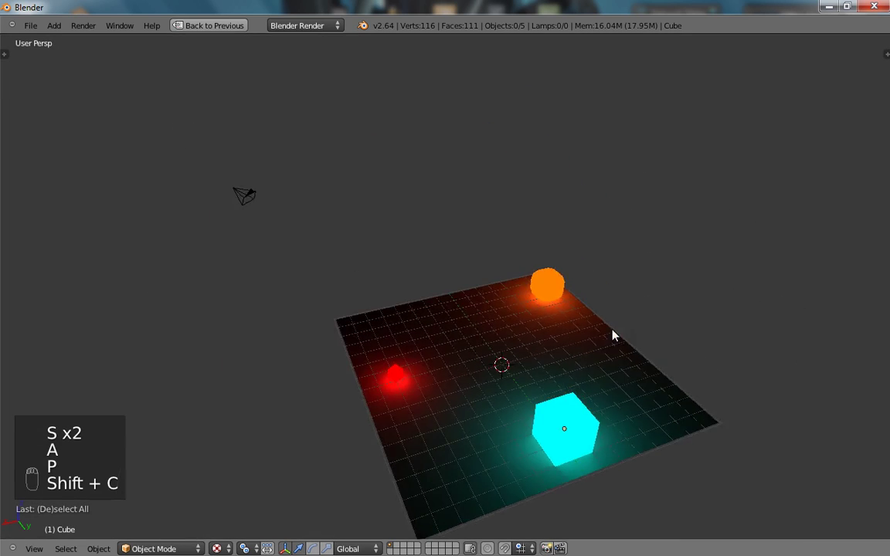
pyautogui.hotkey('ctrl', '.')
pyautogui.moveTo(612, 333); pyautogui.dragTo(453, 319, button='middle')
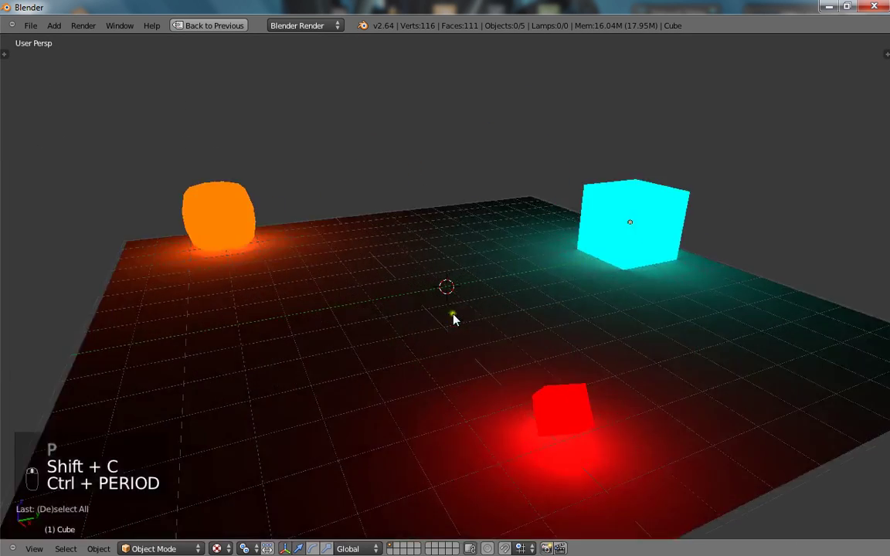
pyautogui.scroll(-4, 454, 319)
pyautogui.hotkey('shift', 'space')
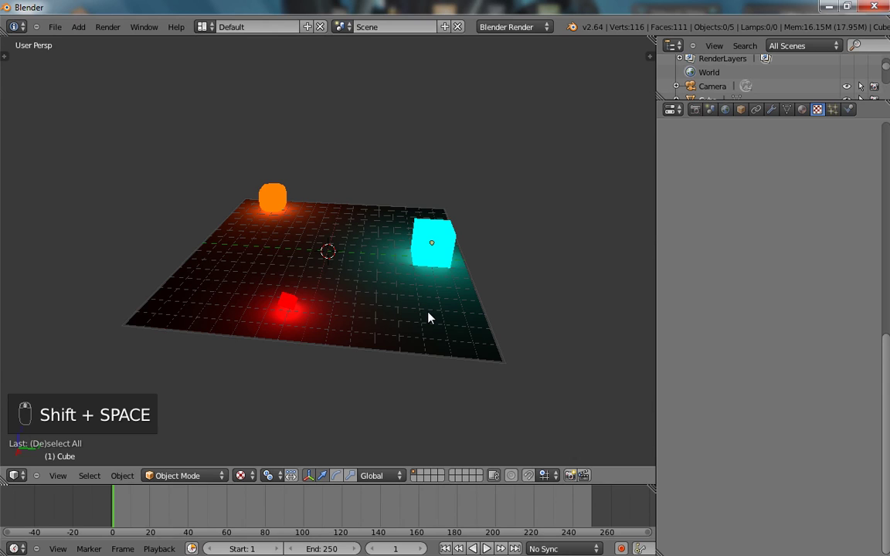
# - Add a point lamp and raise it 6 units above the floor
pyautogui.rightClick(382, 305)
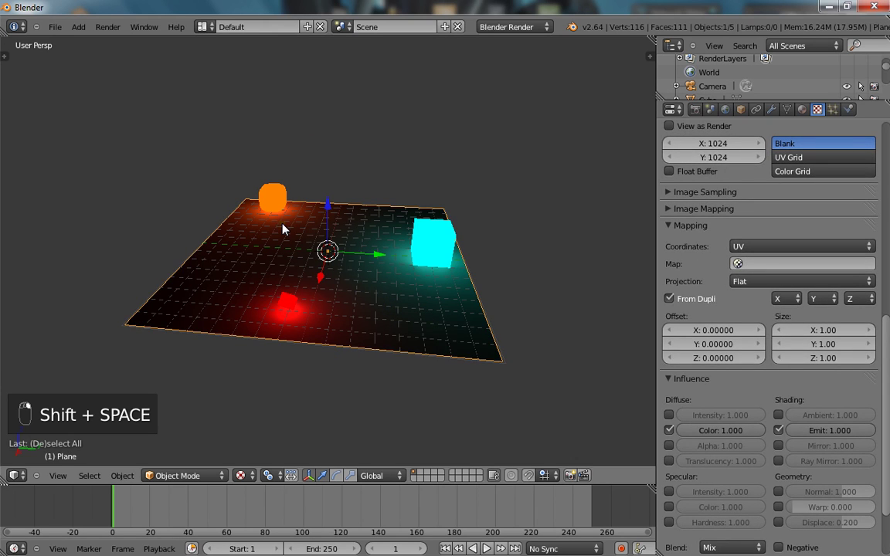
pyautogui.hotkey('shift', 'a')
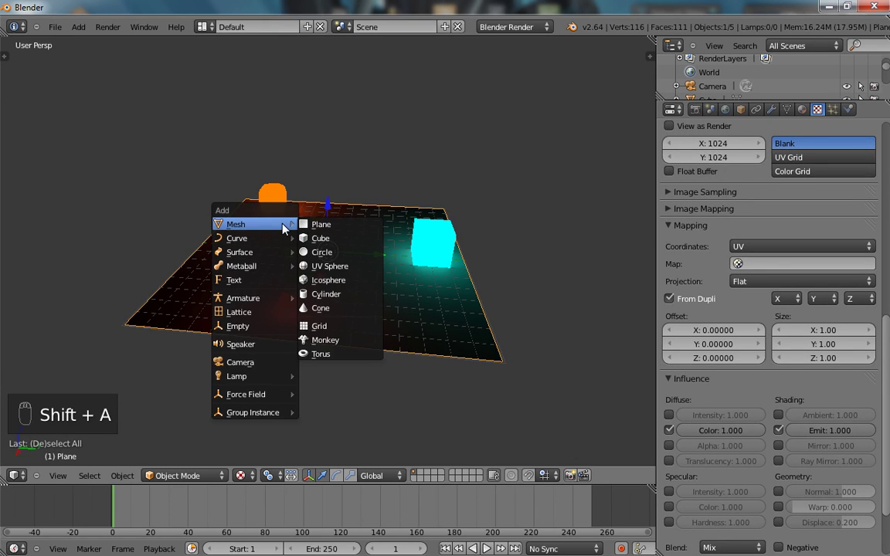
pyautogui.moveTo(270, 376)
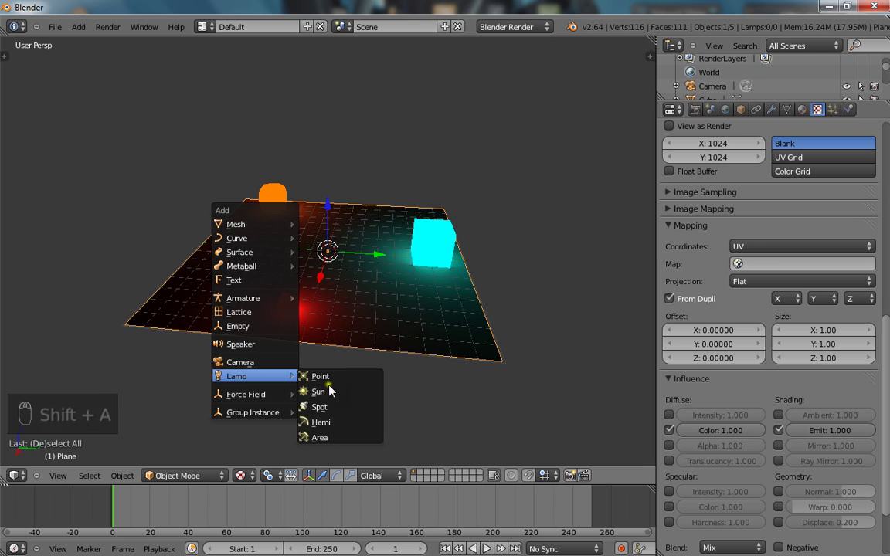
pyautogui.click(320, 377)
pyautogui.moveTo(327, 199); pyautogui.dragTo(347, 115)
pyautogui.moveTo(348, 116); pyautogui.dragTo(307, 282, button='middle')
# - Reselect the floor plane
pyautogui.rightClick(307, 283)
pyautogui.scroll(5, 772, 176)
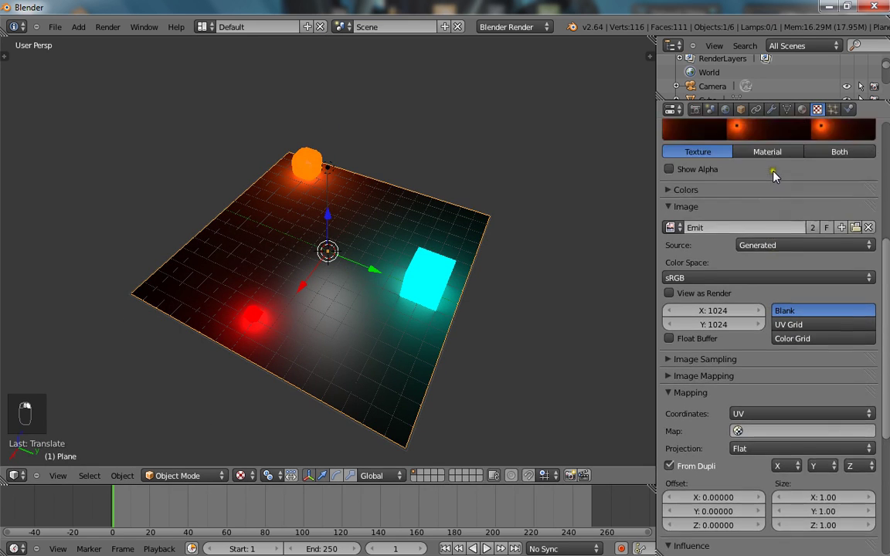
pyautogui.scroll(6, 774, 176)
# - Create a new image texture named Carpet in the floor's second, empty texture slot
pyautogui.click(694, 165)
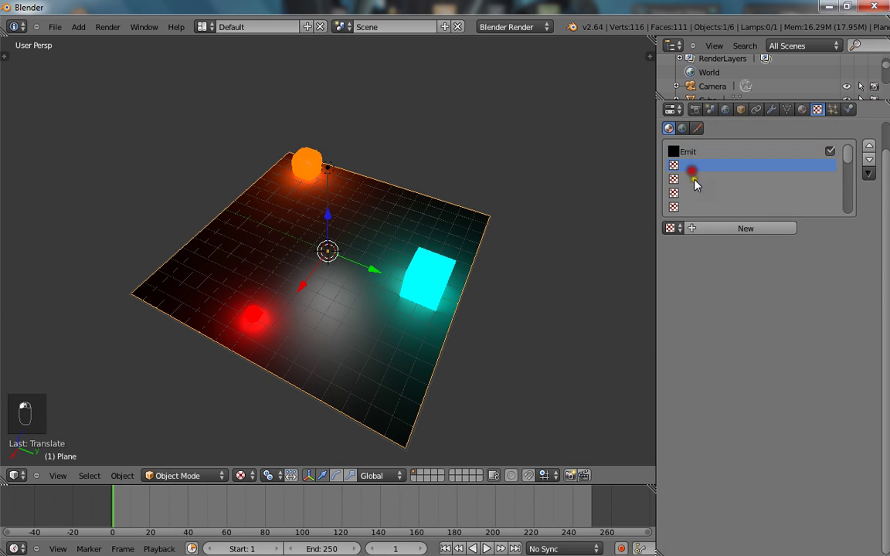
pyautogui.click(712, 228)
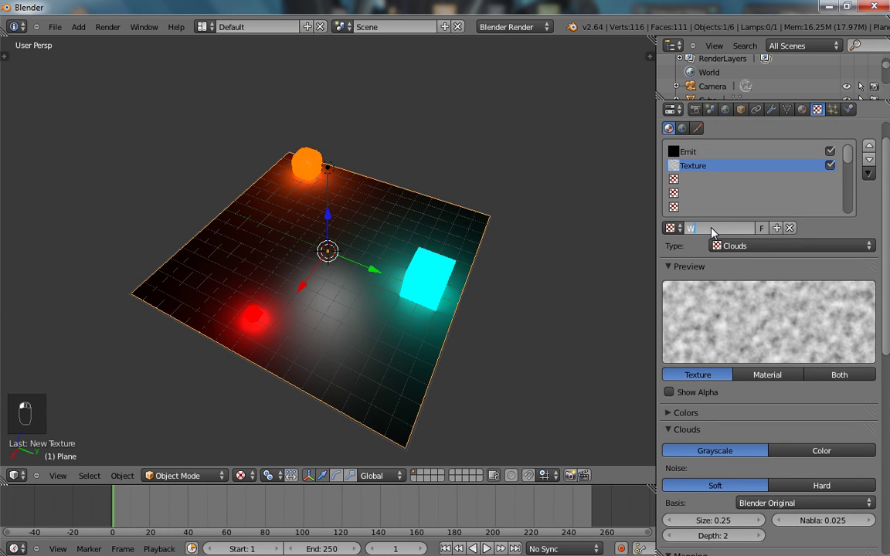
pyautogui.write('Carpet')
pyautogui.click(824, 252)
pyautogui.click(735, 340)
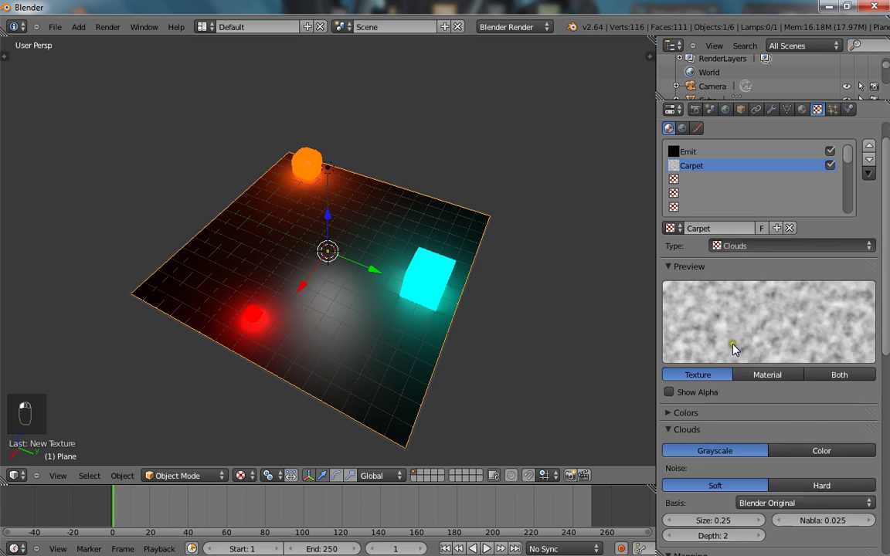
pyautogui.scroll(-2, 772, 371)
# - Load Redcarpet.png from the recent CarpetsFloors folder as the Carpet texture's image
pyautogui.click(812, 392)
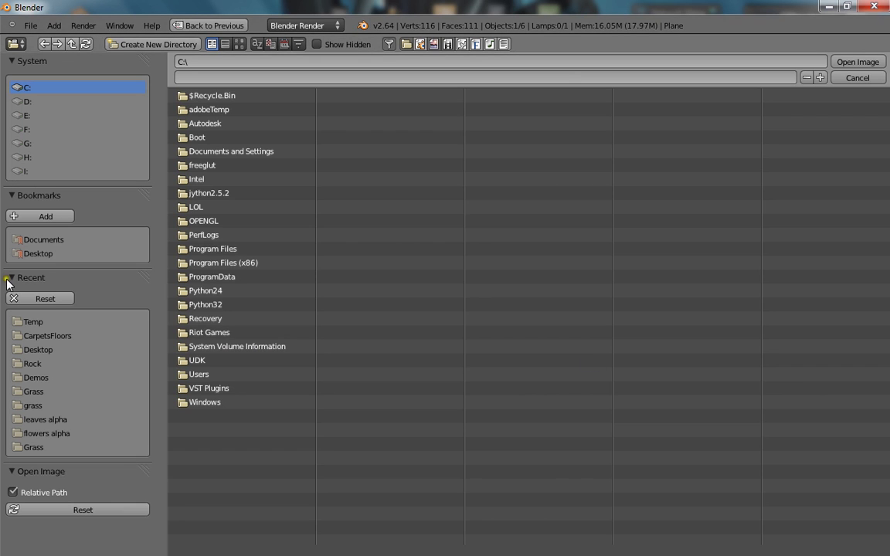
pyautogui.click(48, 336)
pyautogui.doubleClick(198, 109)
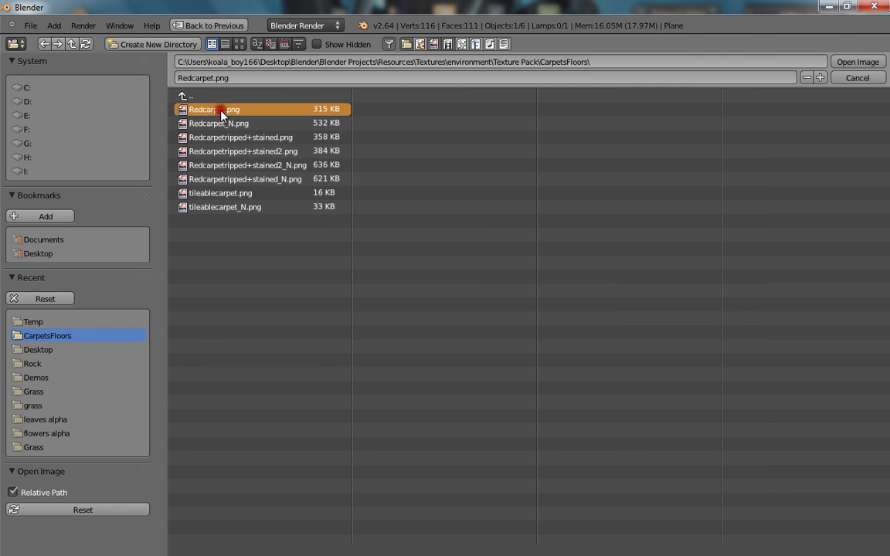
pyautogui.scroll(3, 309, 371)
pyautogui.scroll(-5, 383, 396)
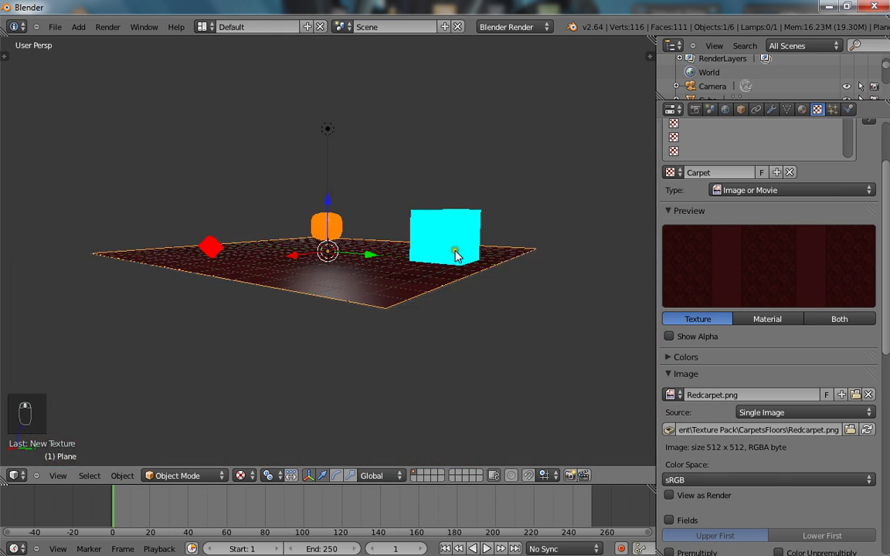
# - Move the Emit texture slot below Carpet in the texture order
pyautogui.scroll(3, 541, 309)
pyautogui.scroll(-2, 728, 456)
pyautogui.scroll(5, 729, 453)
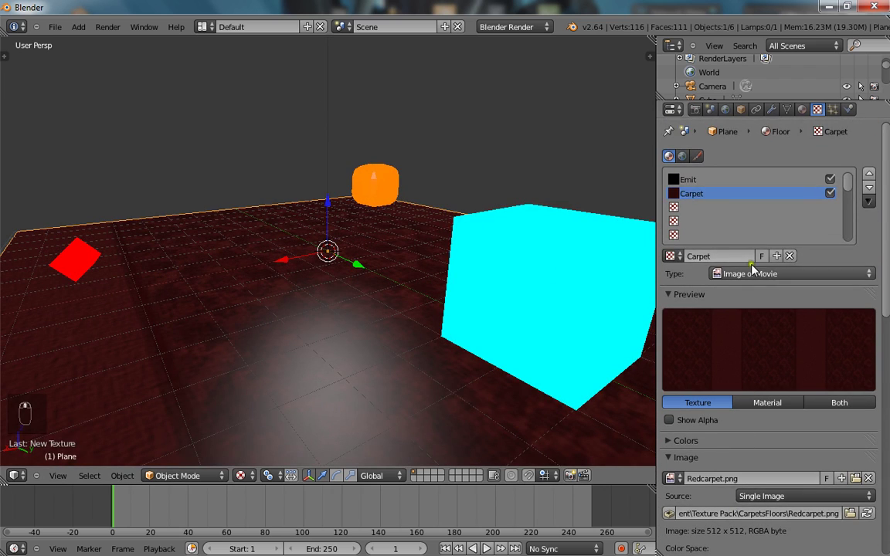
pyautogui.click(695, 182)
pyautogui.scroll(-15, 757, 374)
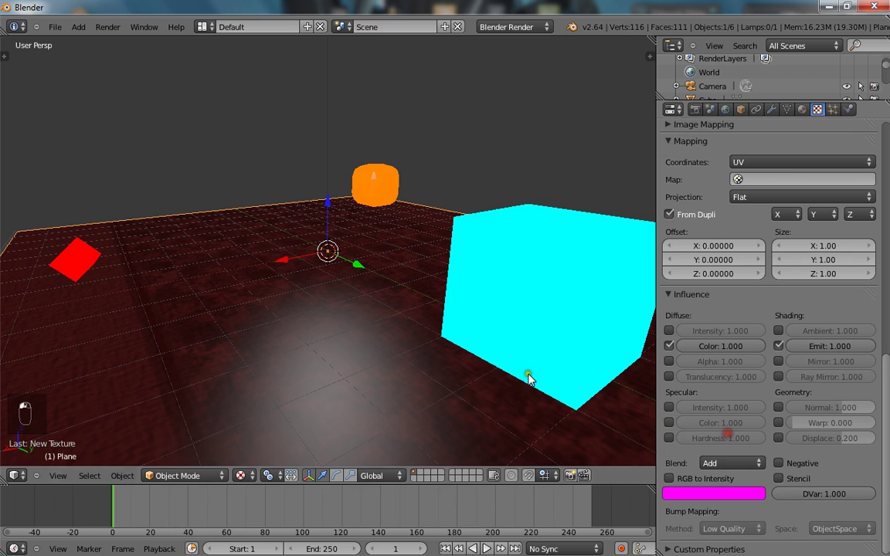
pyautogui.scroll(-3, 528, 378)
pyautogui.scroll(4, 715, 278)
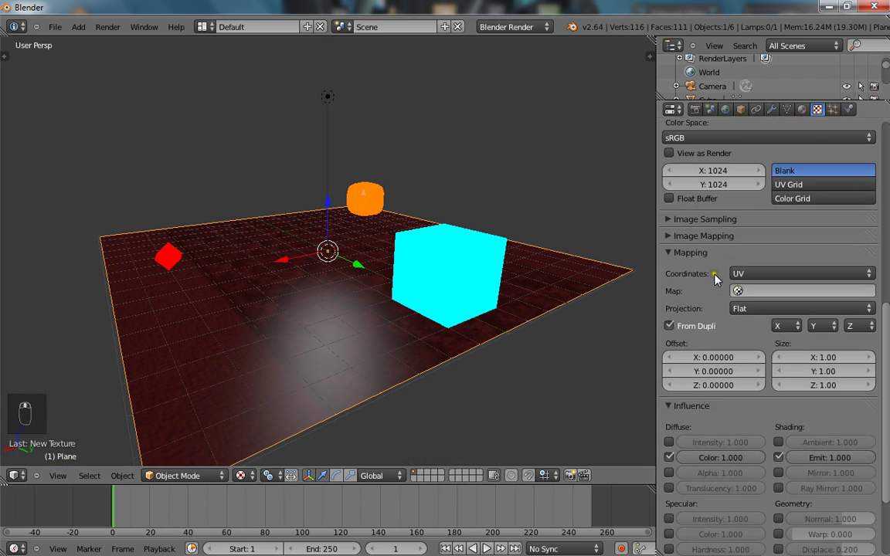
pyautogui.scroll(10, 715, 278)
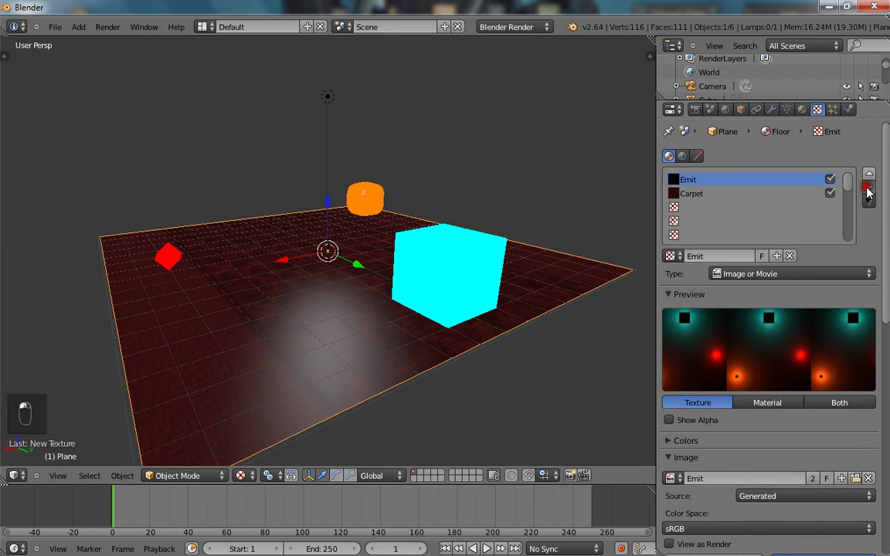
pyautogui.click(868, 189)
# - Make the Carpet texture influence specular colour at 0.879, geometry normal and hardness
pyautogui.moveTo(540, 239); pyautogui.dragTo(617, 232, button='middle')
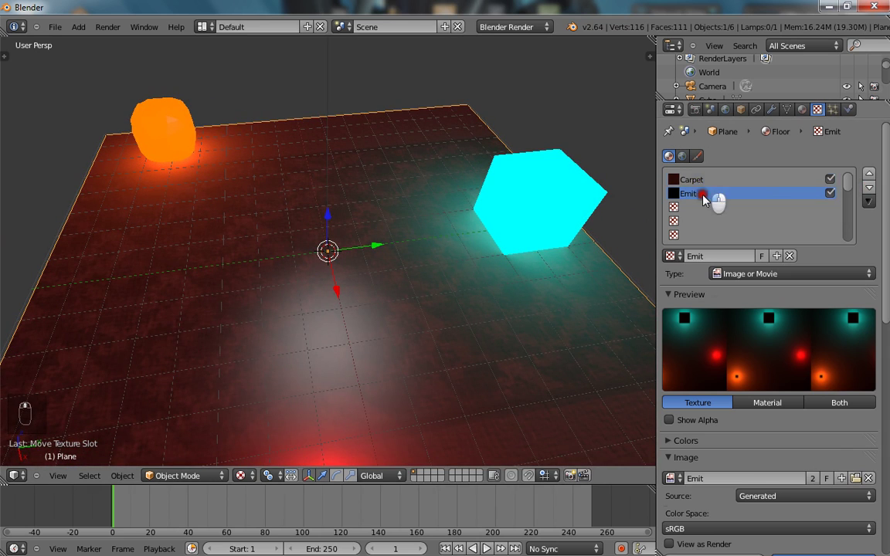
pyautogui.scroll(-15, 747, 431)
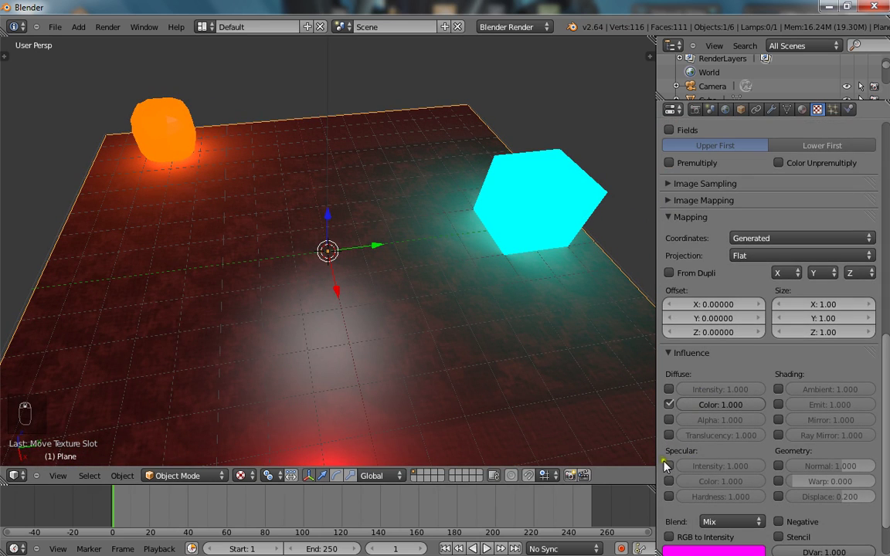
pyautogui.click(669, 481)
pyautogui.moveTo(577, 438); pyautogui.dragTo(737, 477, button='middle')
pyautogui.moveTo(744, 483); pyautogui.dragTo(741, 481)
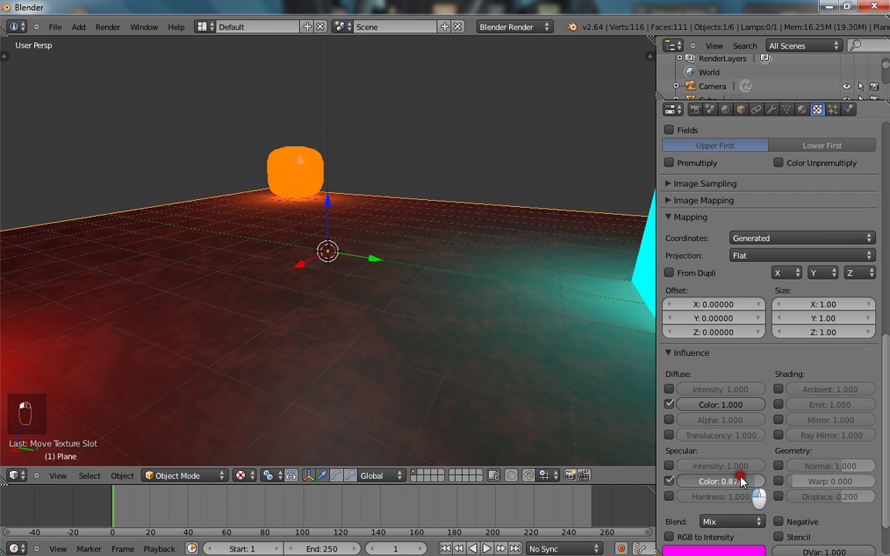
pyautogui.click(780, 466)
pyautogui.moveTo(448, 324)
pyautogui.mouseDown(button='middle')
pyautogui.moveTo(407, 288)
pyautogui.moveTo(397, 347)
pyautogui.moveTo(421, 386)
pyautogui.mouseUp(button='middle')
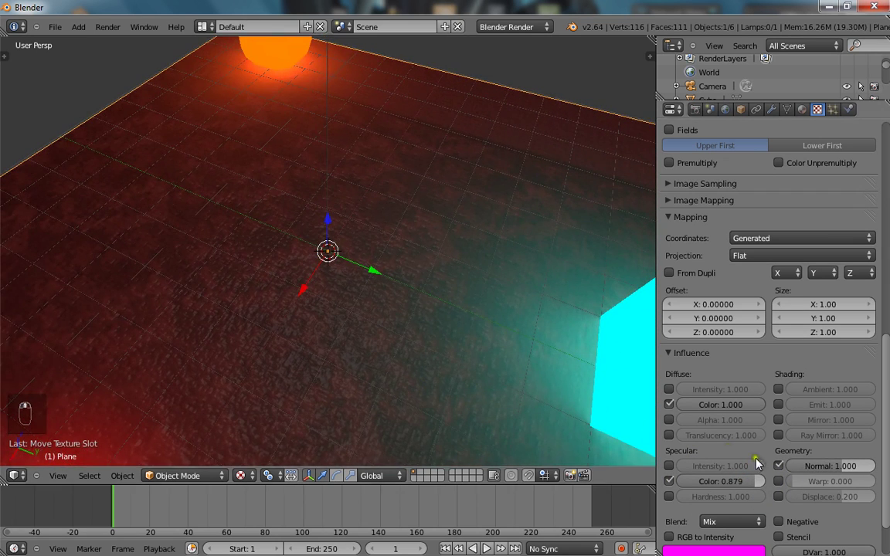
pyautogui.click(669, 497)
pyautogui.scroll(-3, 429, 337)
pyautogui.moveTo(429, 338); pyautogui.dragTo(437, 280, button='middle')
# - Deselect everything and briefly test the floor in the game engine preview
pyautogui.press('a')
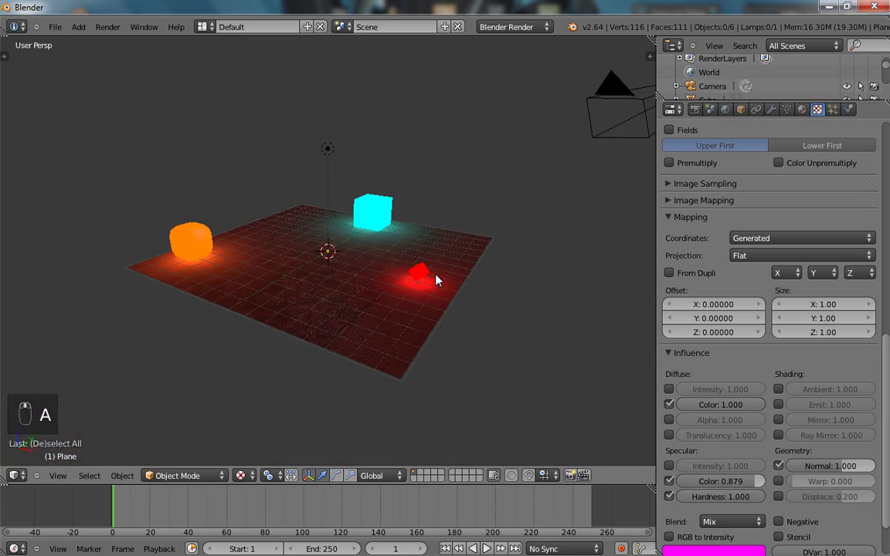
pyautogui.press('p')
pyautogui.press('Escape')
pyautogui.moveTo(489, 292); pyautogui.dragTo(230, 292, button='middle')
pyautogui.scroll(5, 230, 292)
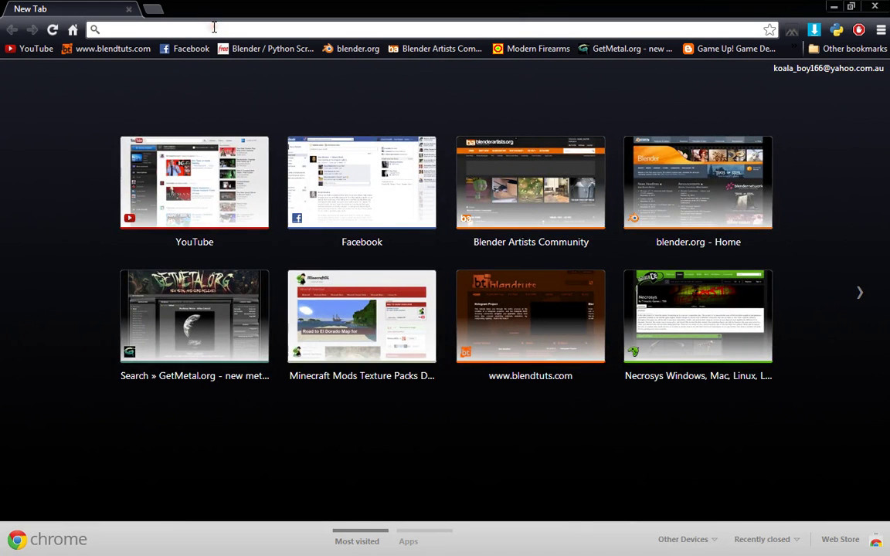
# - Search YouTube for blender 3rd person shooter and open the Gameplay 9 video
pyautogui.click(214, 27)
pyautogui.write('youtube.com')
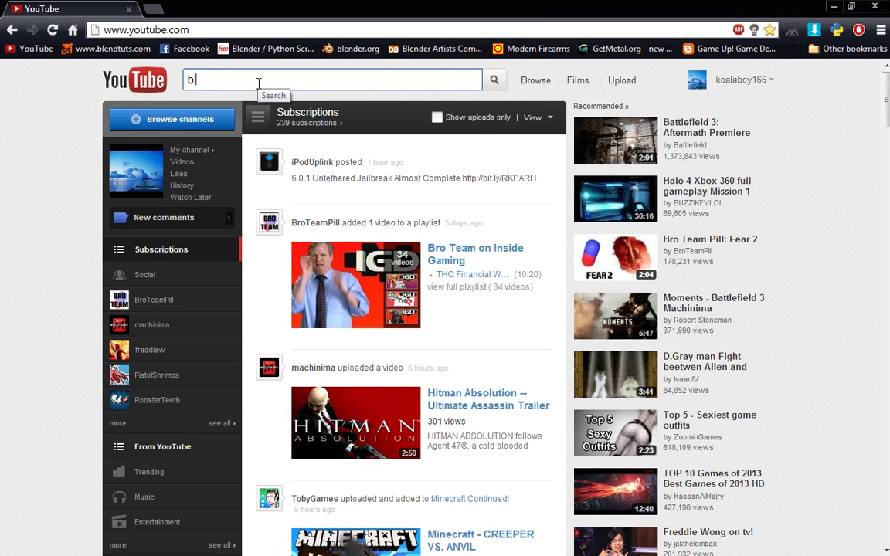
pyautogui.write('r 3rd')
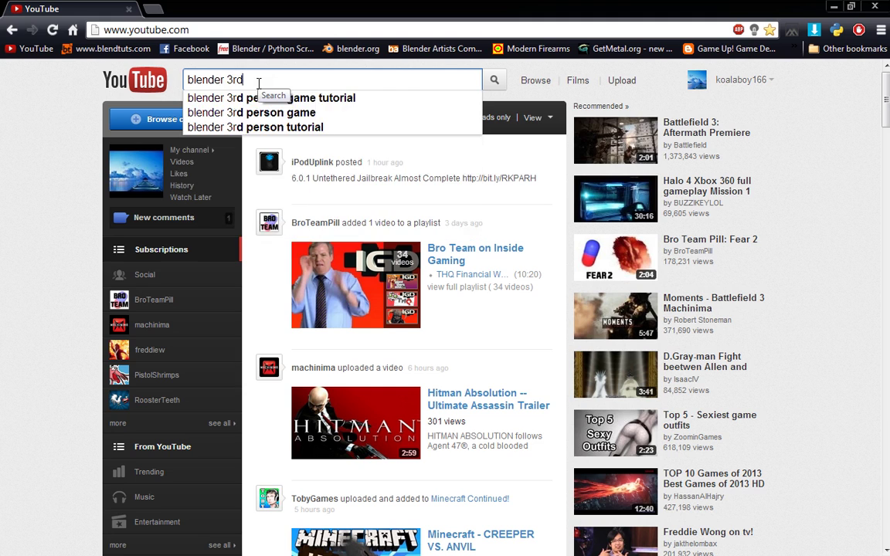
pyautogui.write(' person shooter')
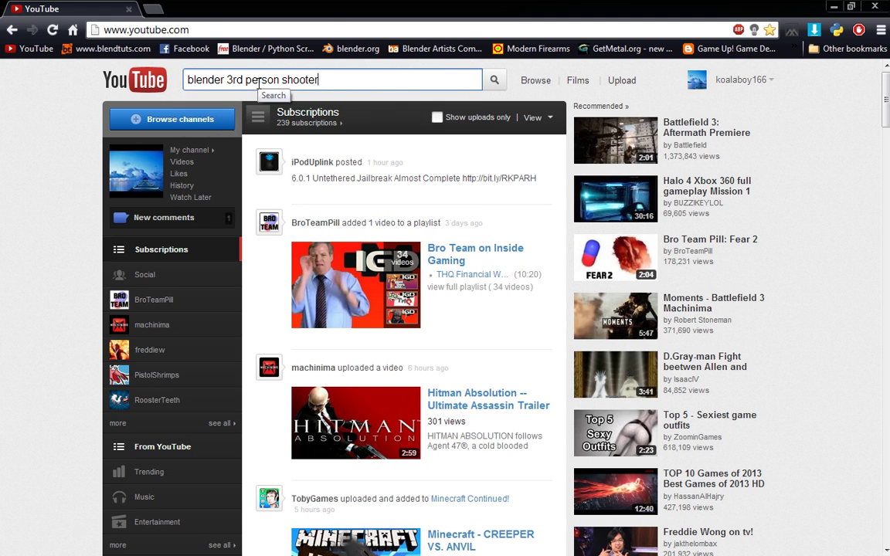
pyautogui.press('Return')
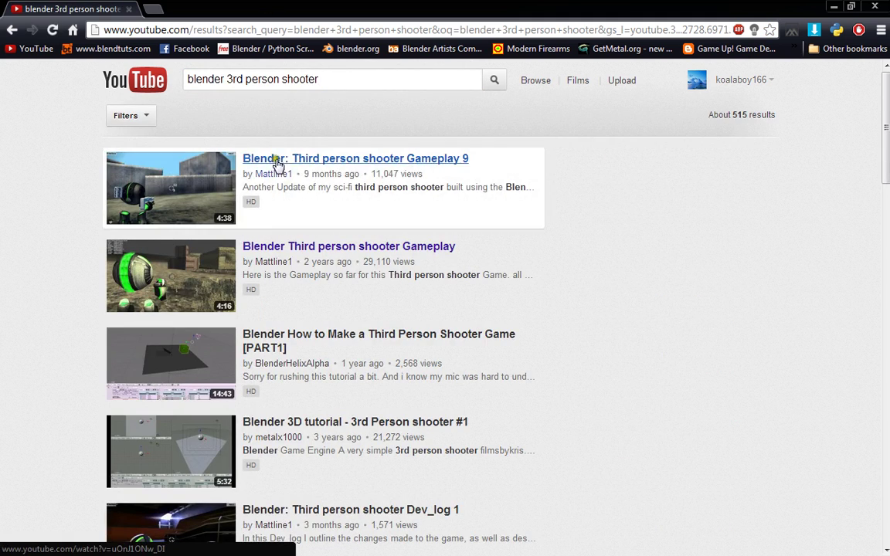
pyautogui.click(277, 162)
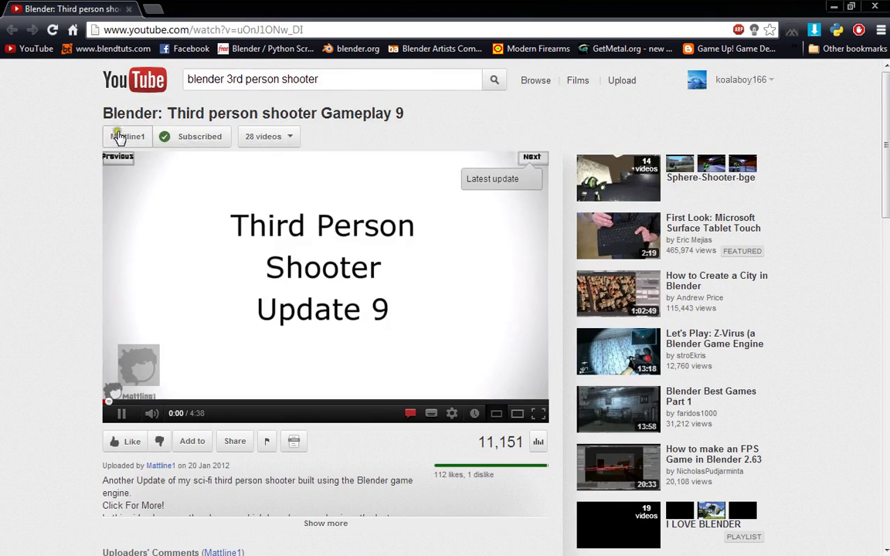
# - From the uploader's videos, open Third person shooter update 11 and its Resources blog link in a new tab
pyautogui.click(123, 137)
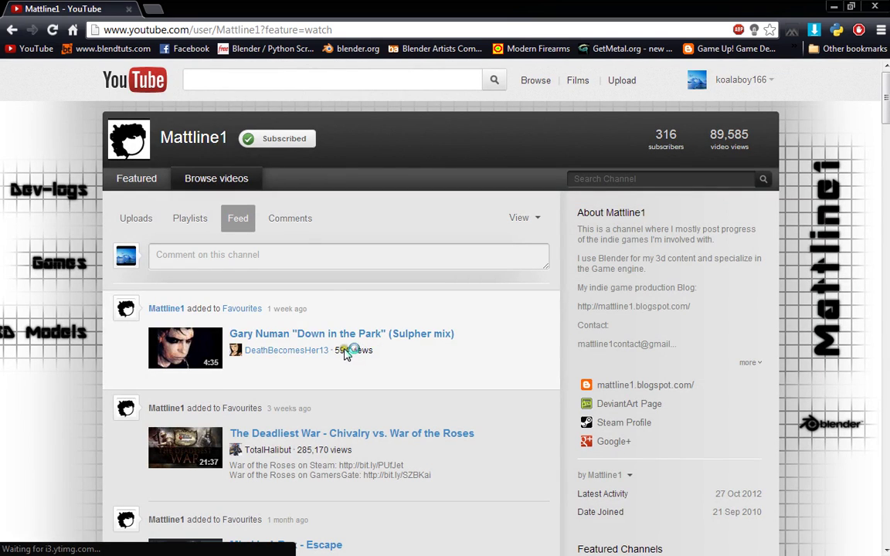
pyautogui.click(230, 178)
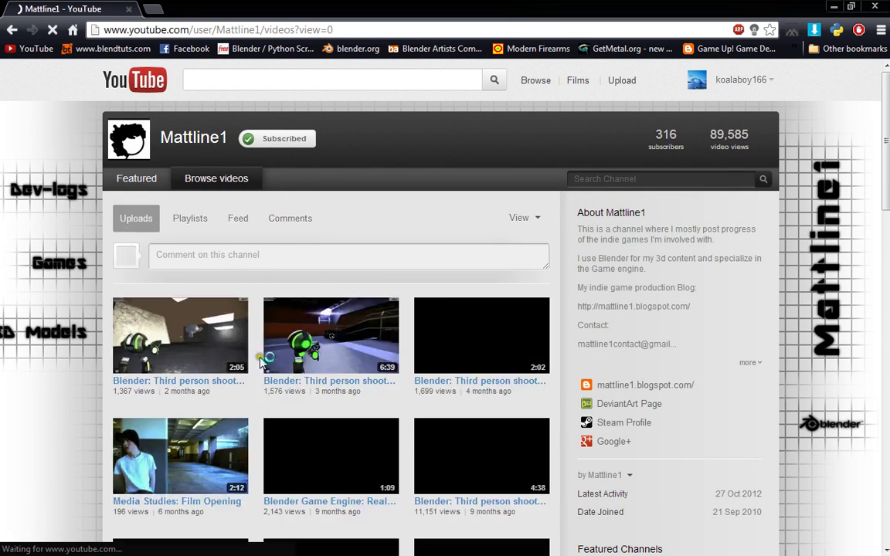
pyautogui.click(189, 309)
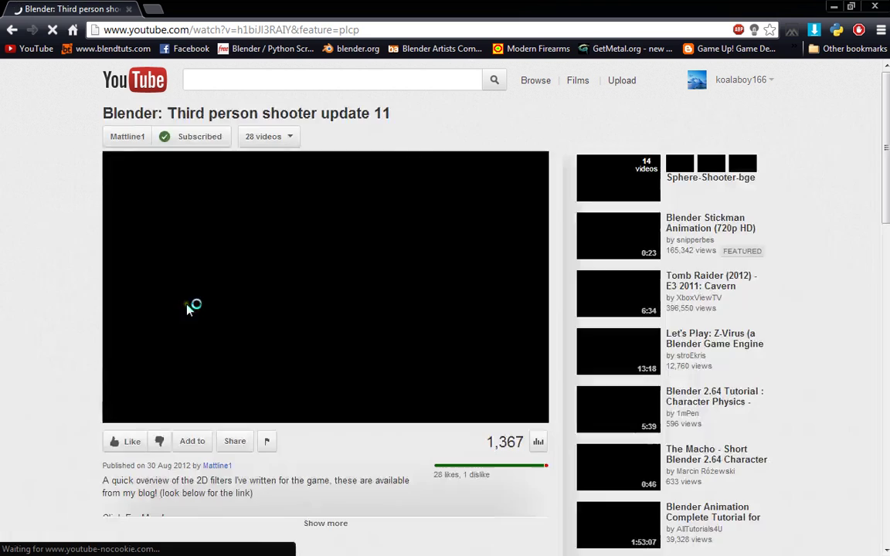
pyautogui.scroll(-2, 288, 430)
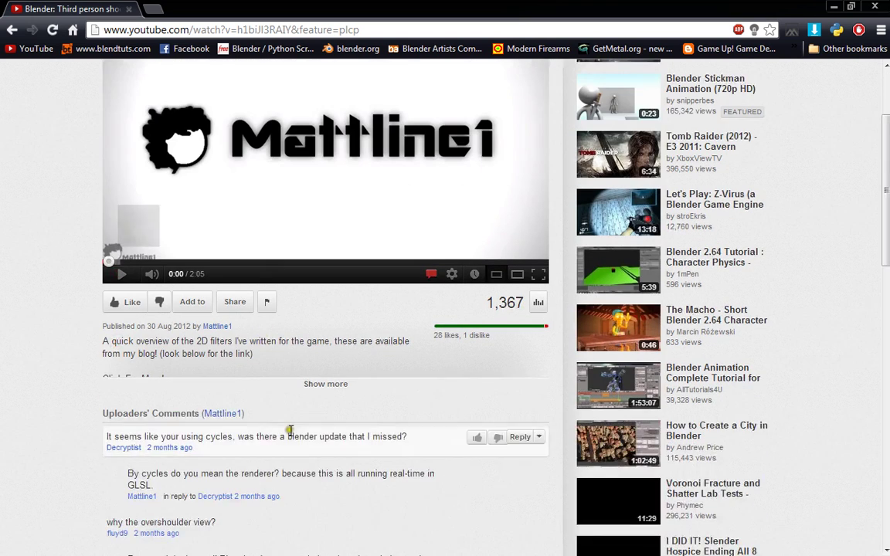
pyautogui.click(316, 383)
pyautogui.scroll(-2, 183, 399)
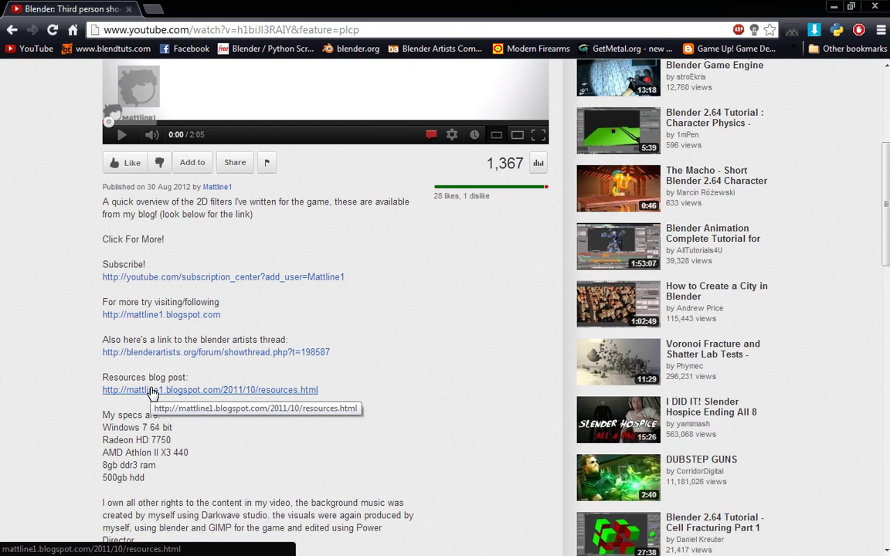
pyautogui.click(152, 391)
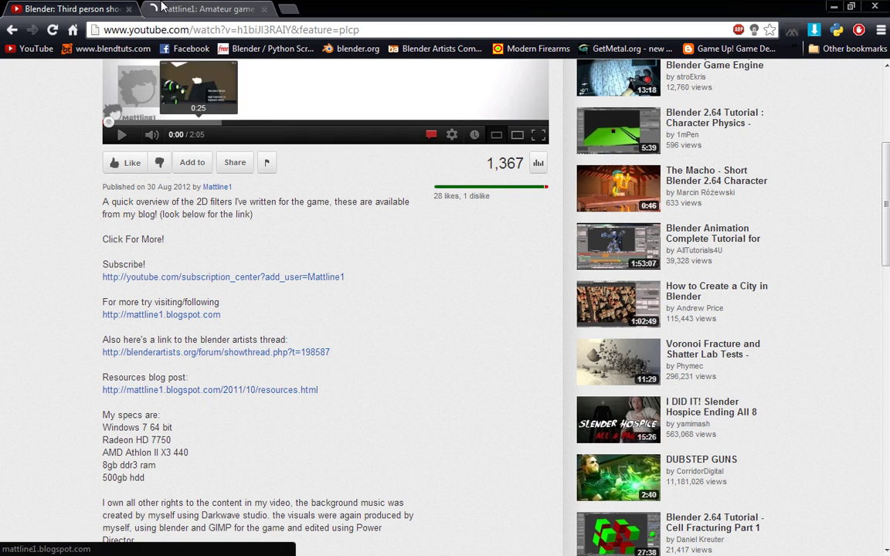
# - Switch to the blog tab and show the posts labelled GLSL
pyautogui.click(191, 392)
pyautogui.hotkey('ctrl', 'Tab')
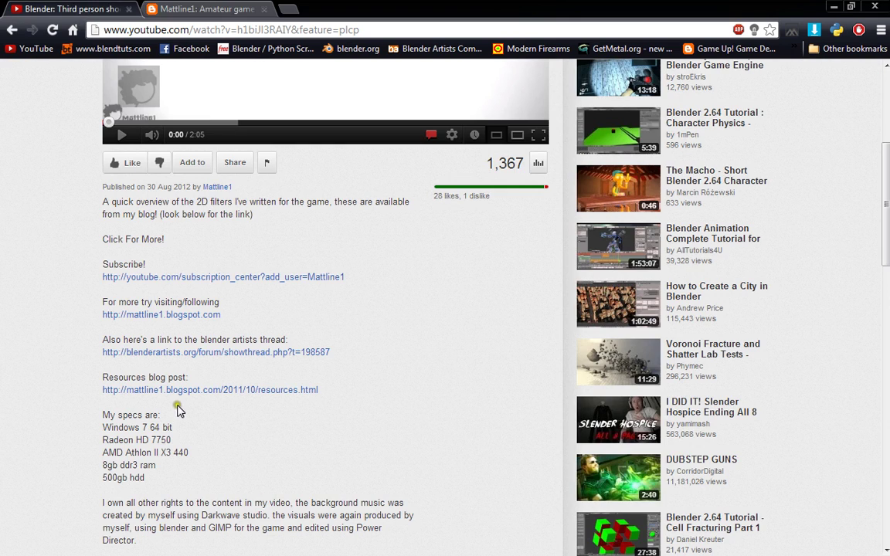
pyautogui.hotkey('ctrl', 'Tab')
pyautogui.scroll(-1, 271, 448)
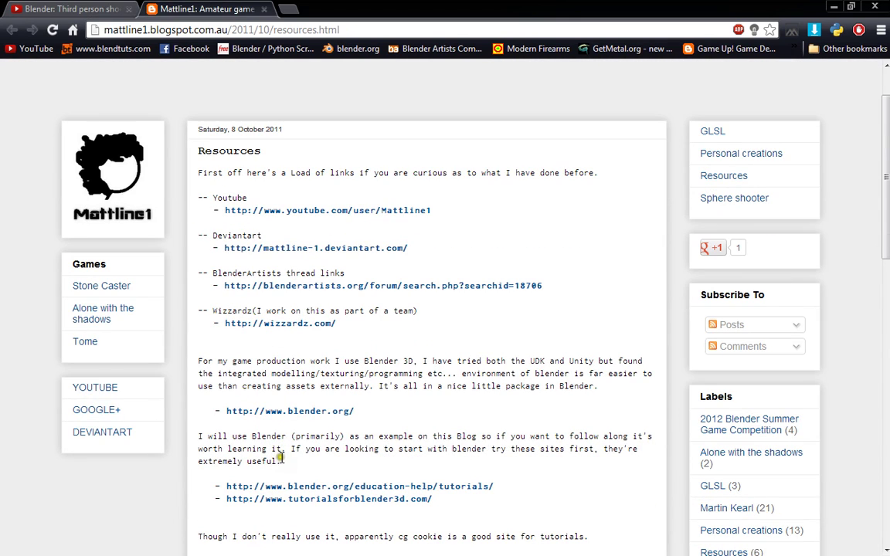
pyautogui.scroll(-1, 652, 363)
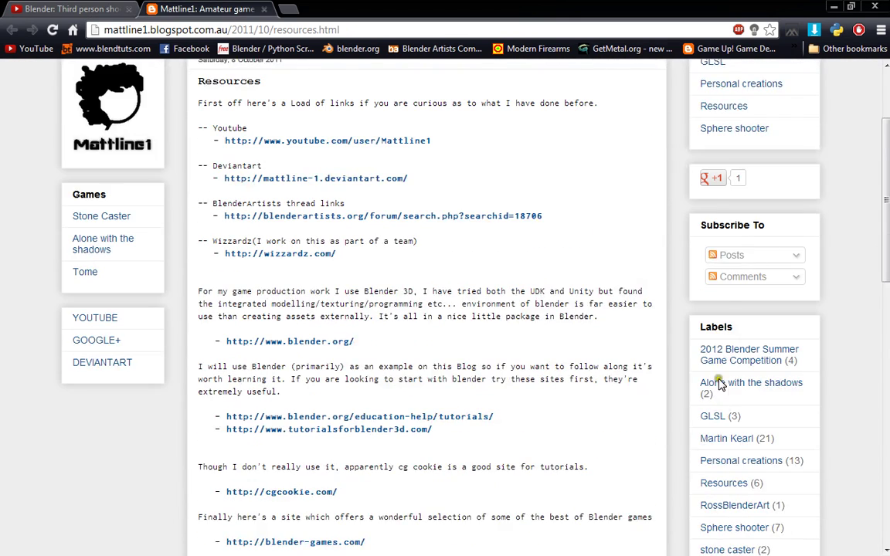
pyautogui.click(716, 418)
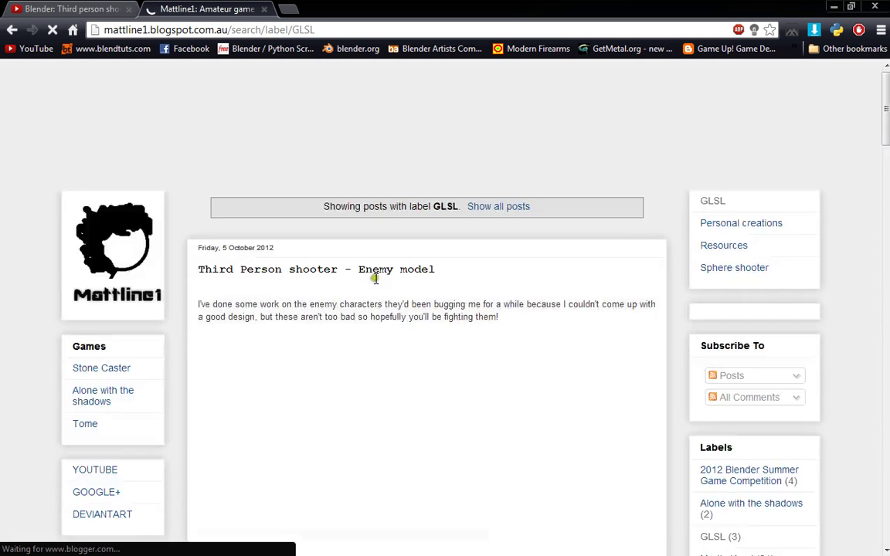
# - Select the Chromatic Bloom shader code on the page and copy it
pyautogui.scroll(-2, 378, 284)
pyautogui.scroll(-10, 379, 284)
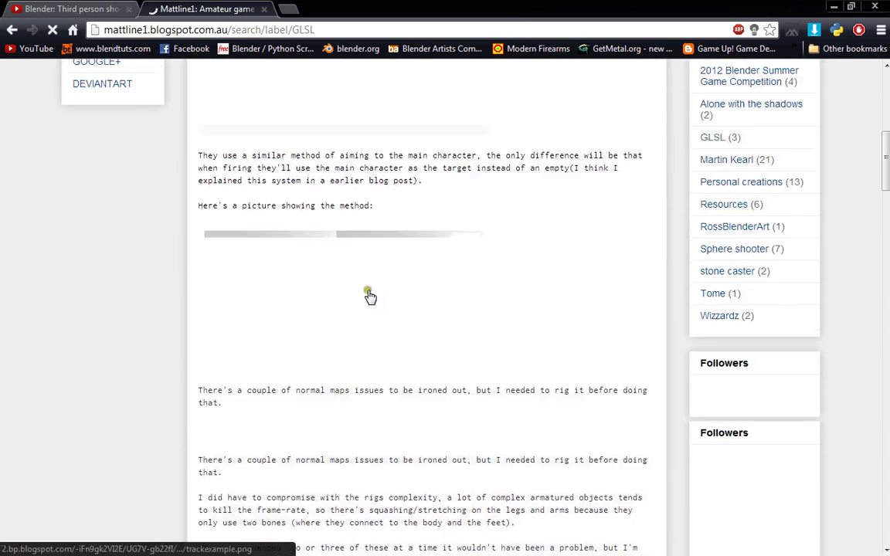
pyautogui.scroll(-7, 358, 307)
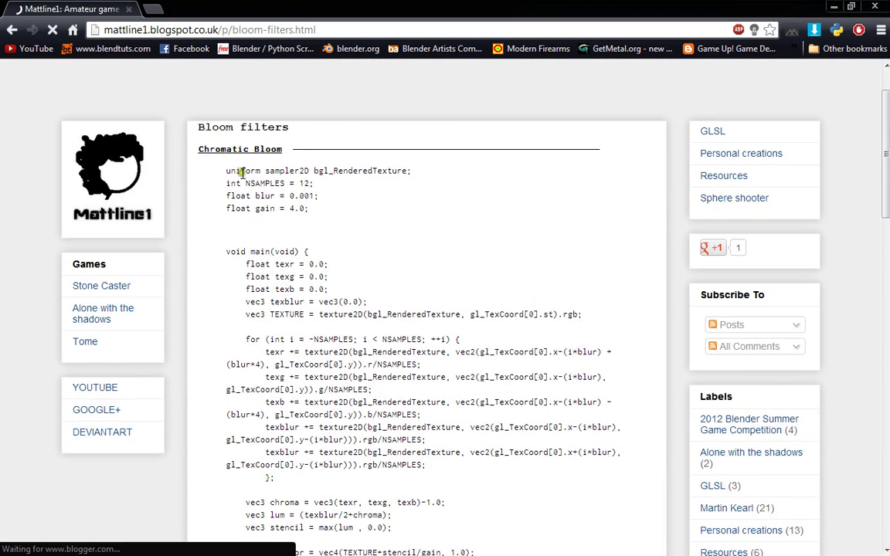
pyautogui.scroll(-3, 214, 168)
pyautogui.scroll(2, 240, 185)
pyautogui.scroll(1, 232, 182)
pyautogui.moveTo(224, 164); pyautogui.dragTo(323, 340)
pyautogui.rightClick(244, 157)
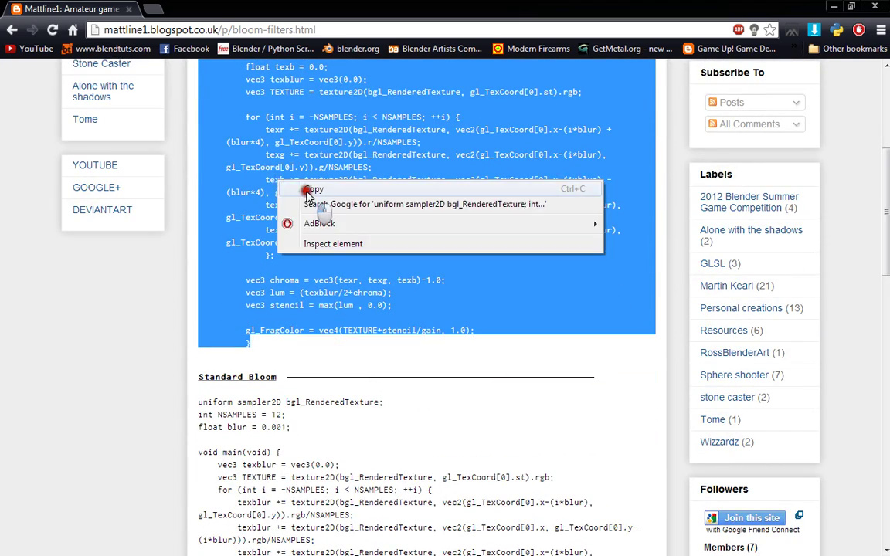
pyautogui.click(276, 165)
# - Return to Blender and switch to the Game Logic screen layout
pyautogui.click(831, 7)
pyautogui.scroll(-5, 532, 119)
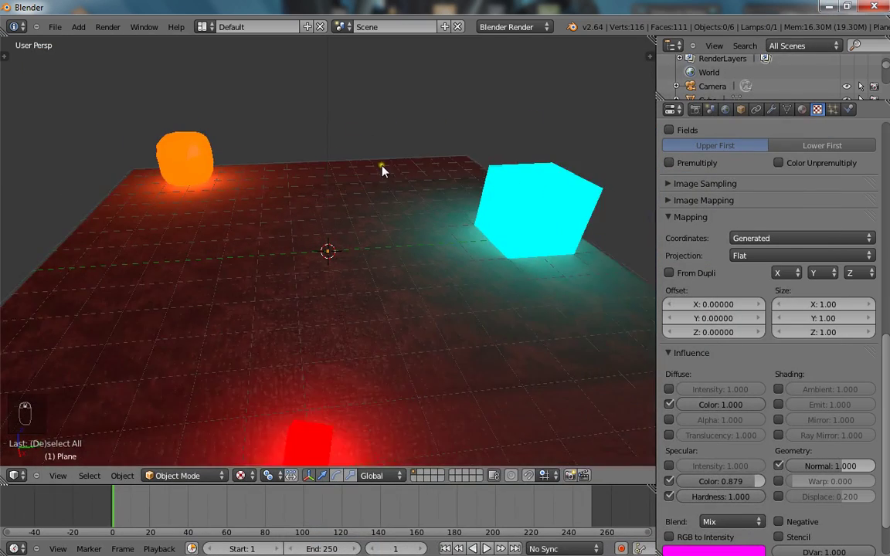
pyautogui.click(201, 28)
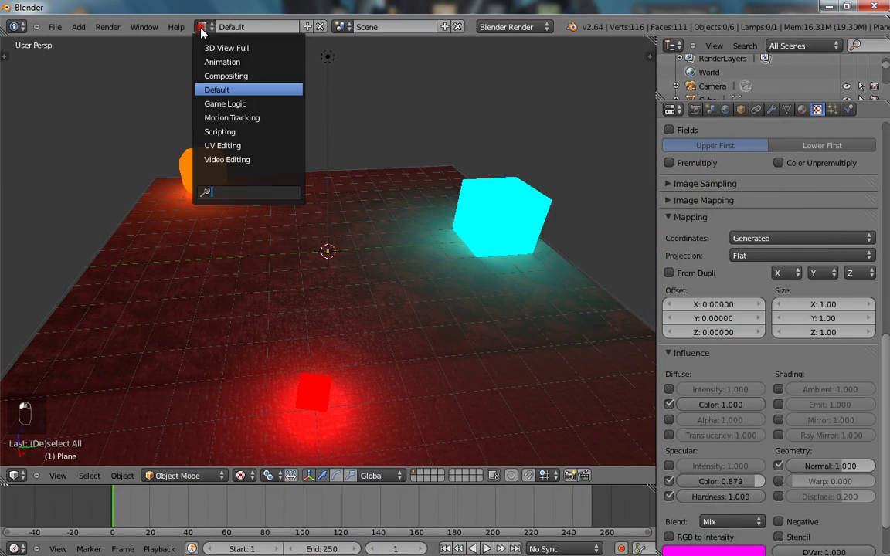
pyautogui.click(246, 103)
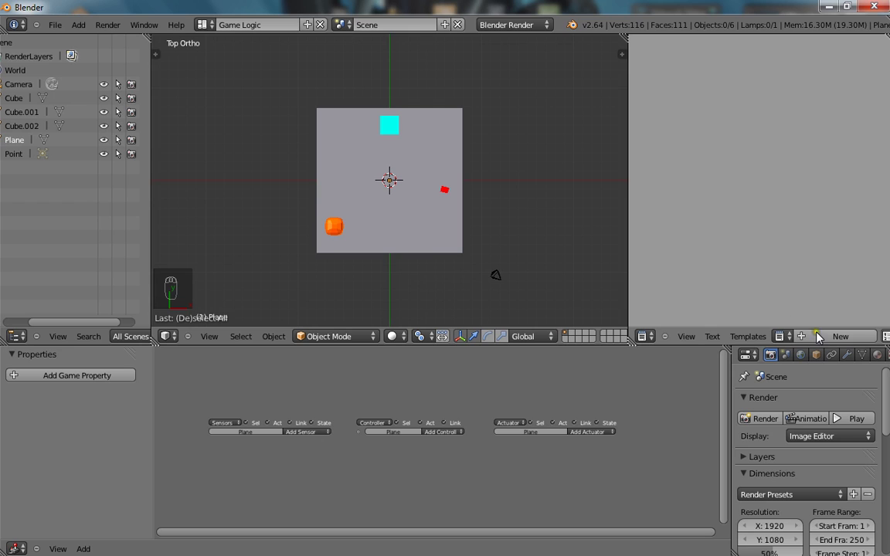
# - Paste the bloom shader code into a new Bloom text block in a widened Text Editor
pyautogui.hotkey('alt', 'n')
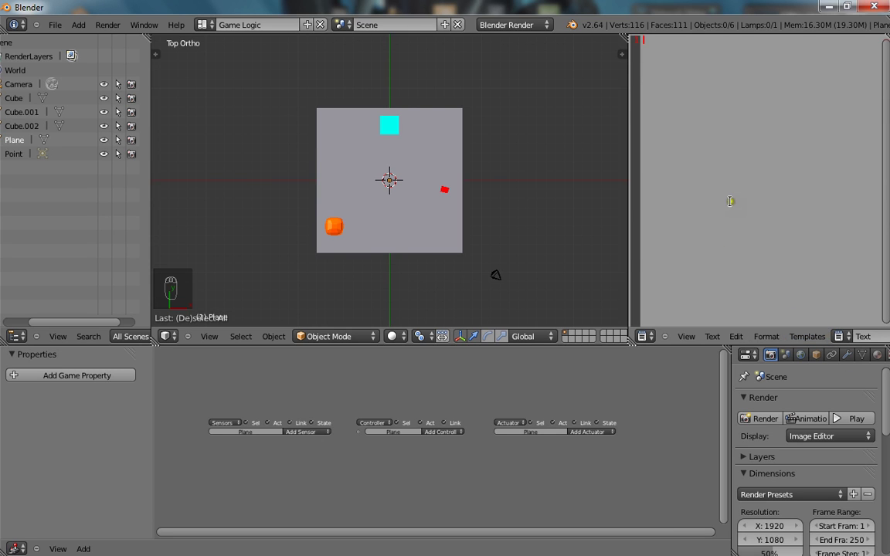
pyautogui.moveTo(629, 252); pyautogui.dragTo(511, 250)
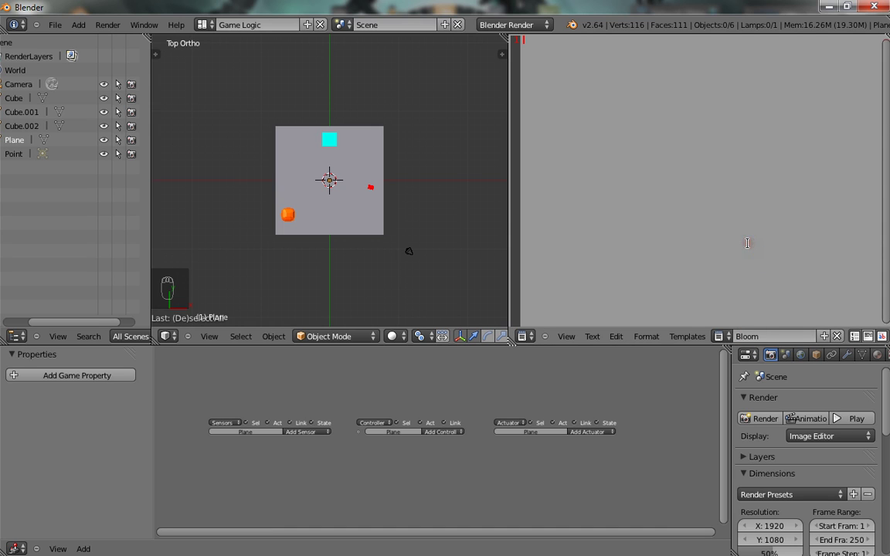
pyautogui.hotkey('ctrl', 'v')
pyautogui.click(504, 249)
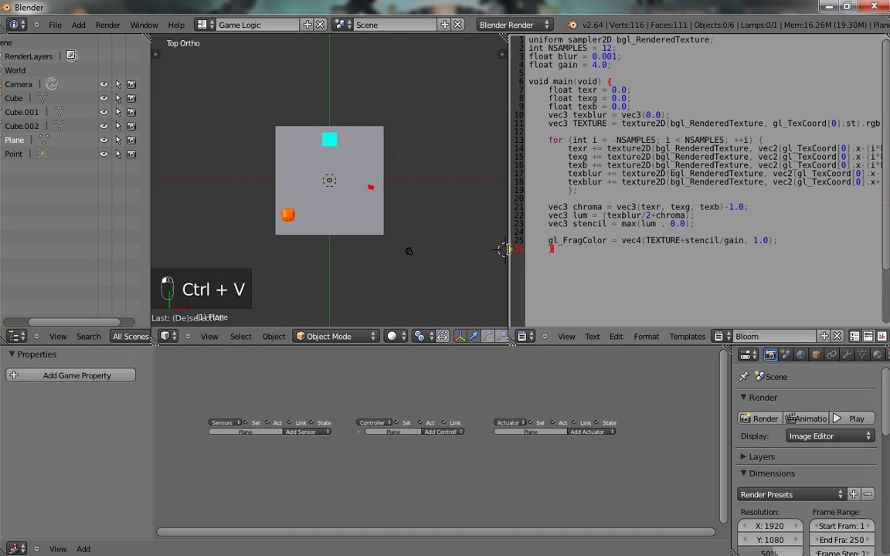
# - Select the Camera and add a sensor to it
pyautogui.moveTo(508, 248); pyautogui.dragTo(663, 249)
pyautogui.scroll(2, 309, 432)
pyautogui.scroll(4, 367, 266)
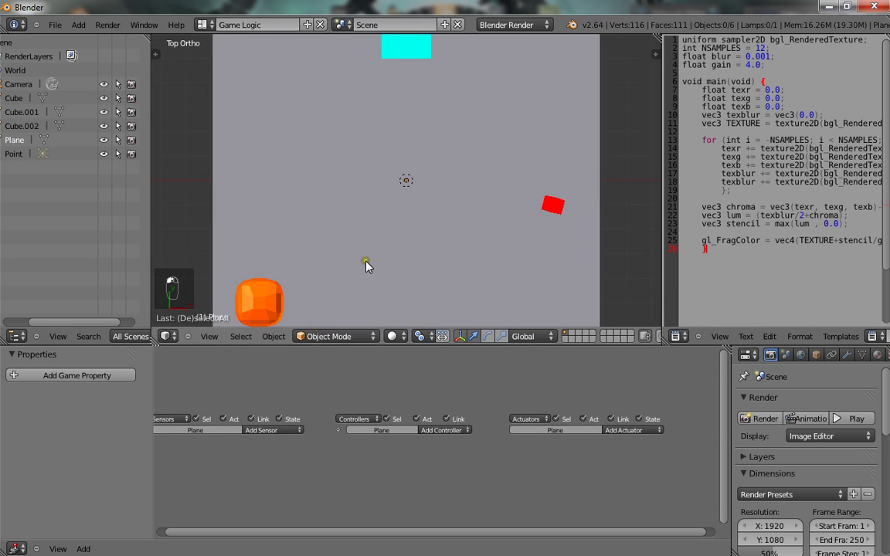
pyautogui.moveTo(366, 267); pyautogui.dragTo(455, 217, button='middle')
pyautogui.scroll(-3, 454, 217)
pyautogui.rightClick(606, 121)
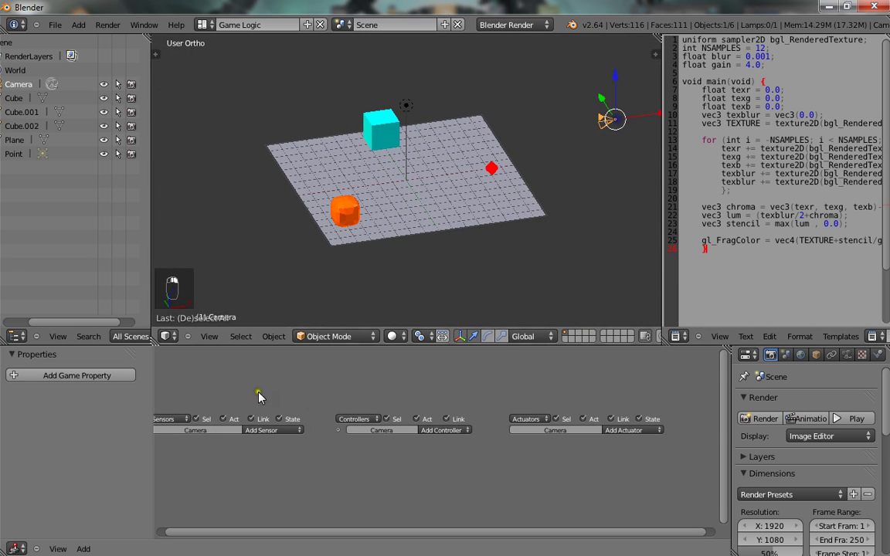
pyautogui.click(275, 436)
pyautogui.click(286, 420)
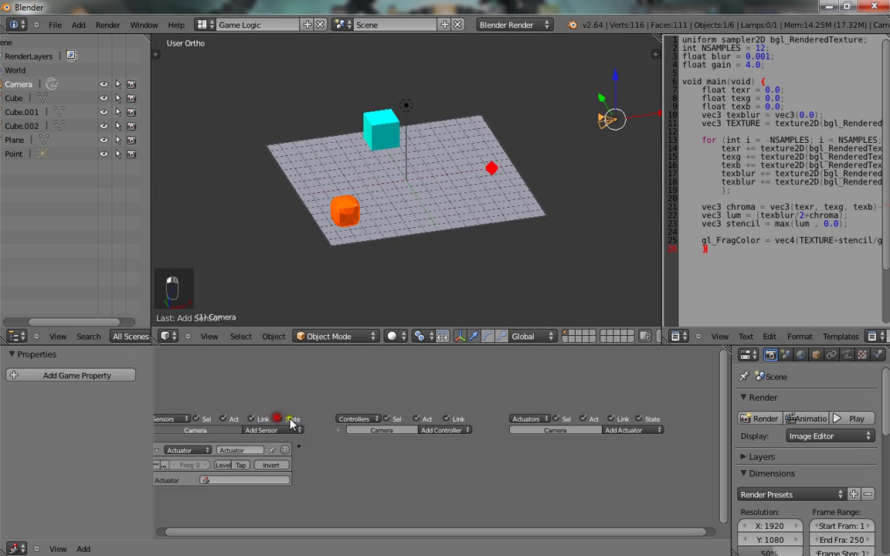
# - Add a Filter 2D actuator set to Custom Filter using the Bloom script
pyautogui.click(638, 430)
pyautogui.click(626, 387)
pyautogui.click(598, 464)
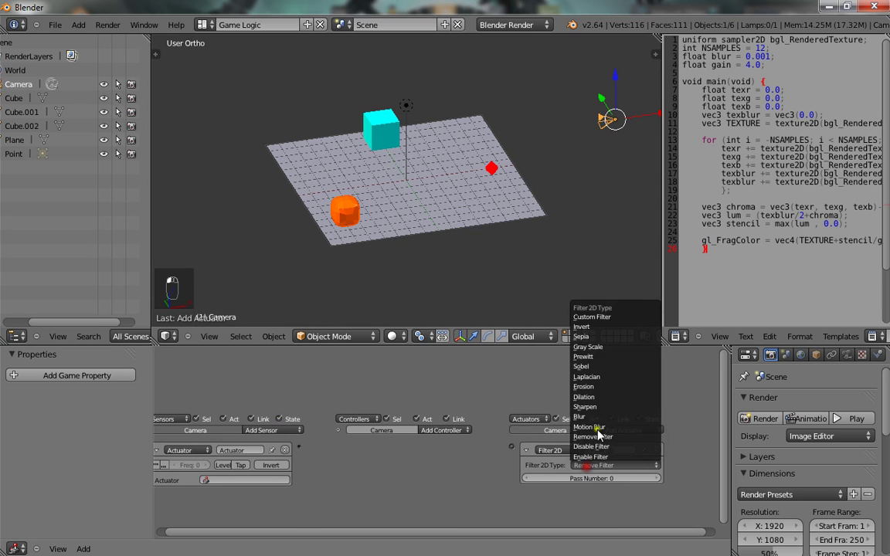
pyautogui.click(592, 316)
pyautogui.click(579, 491)
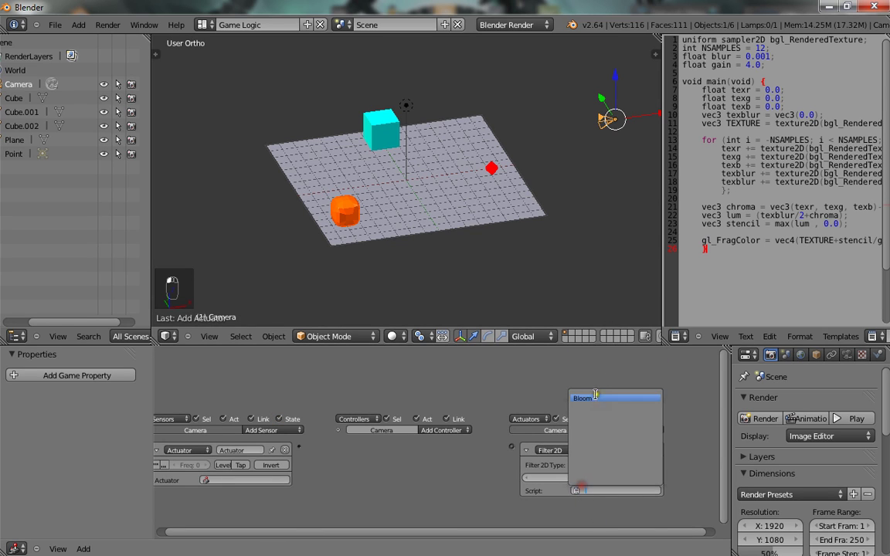
pyautogui.click(595, 397)
# - Link sensor and actuator via an And controller, make the sensor Always, and view through the camera
pyautogui.moveTo(510, 446); pyautogui.dragTo(294, 451)
pyautogui.moveTo(294, 450); pyautogui.dragTo(415, 443, button='middle')
pyautogui.click(322, 443)
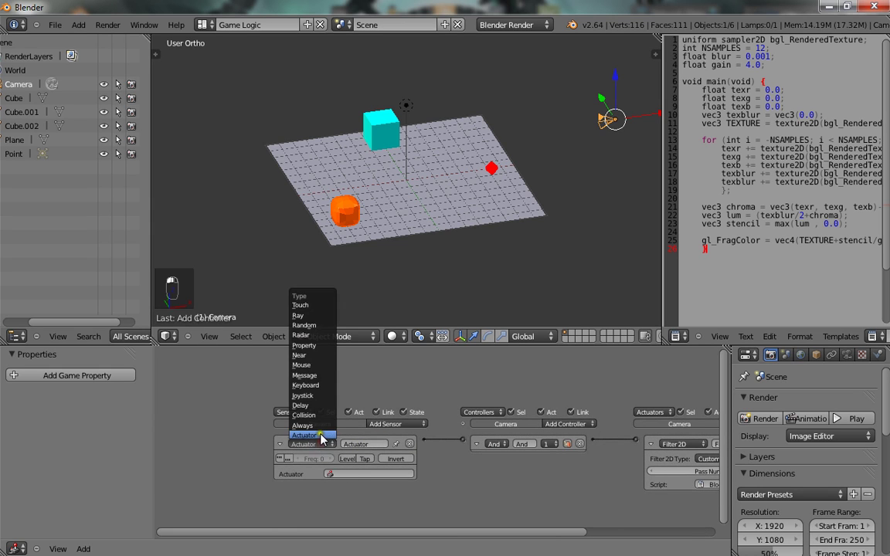
pyautogui.click(302, 424)
pyautogui.click(210, 336)
pyautogui.click(239, 284)
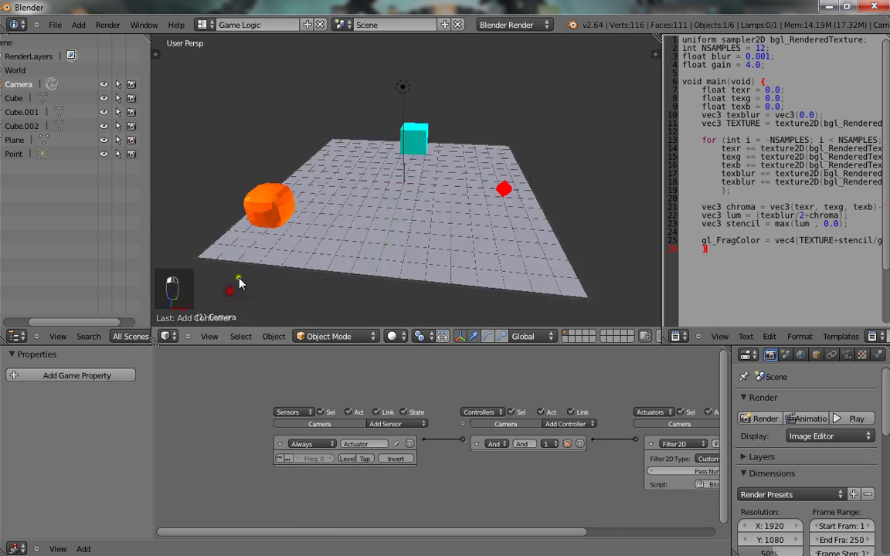
# - Preview the bloom effect in textured view by running the game
pyautogui.hotkey('alt', 'z')
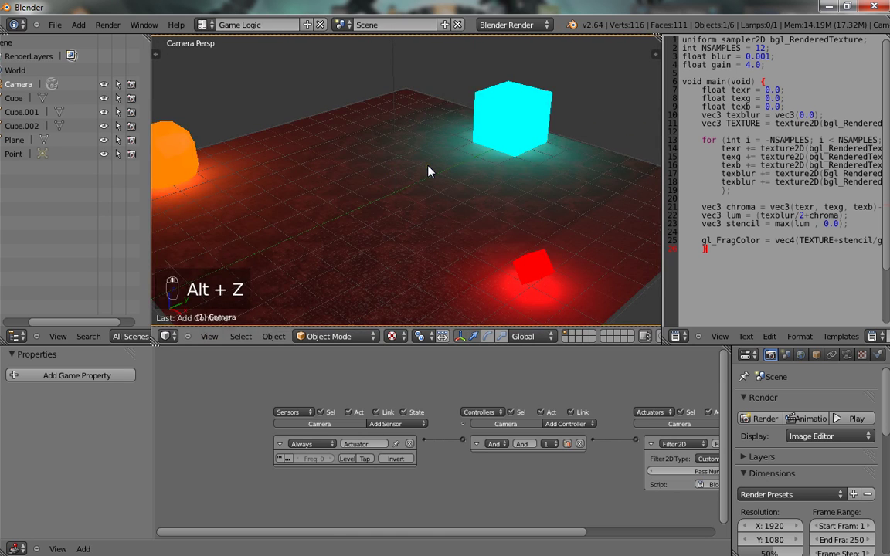
pyautogui.press('p')
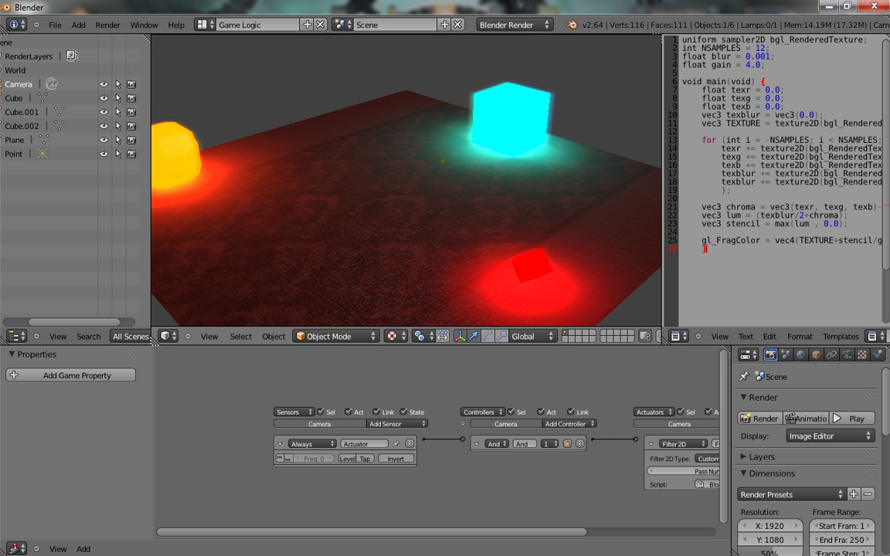
pyautogui.press('Escape')
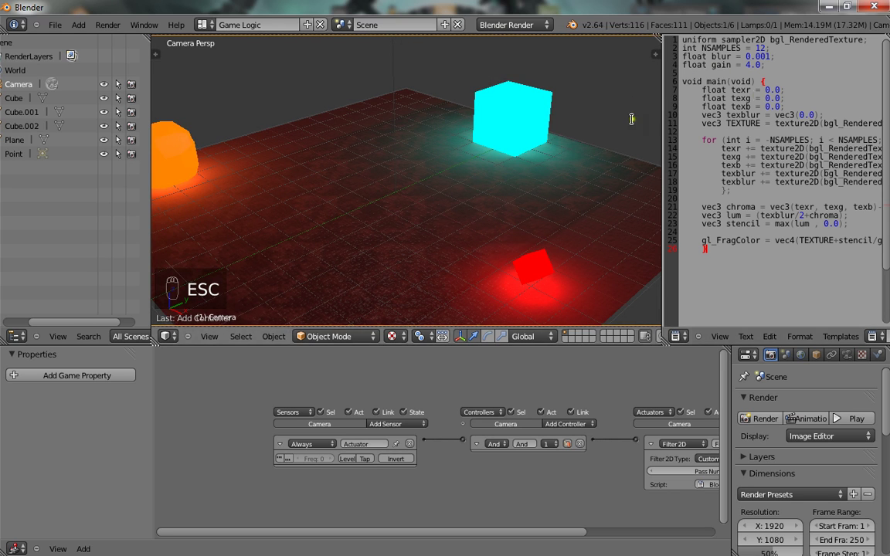
# - Raise the shader's gain from 4.0 to 5.5 and run the game again
pyautogui.scroll(-2, 631, 119)
pyautogui.click(747, 65)
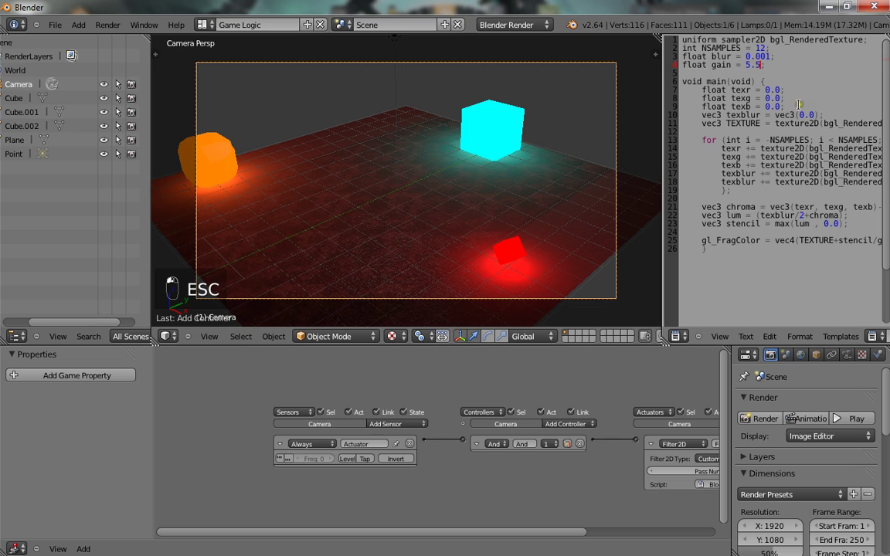
pyautogui.press('p')
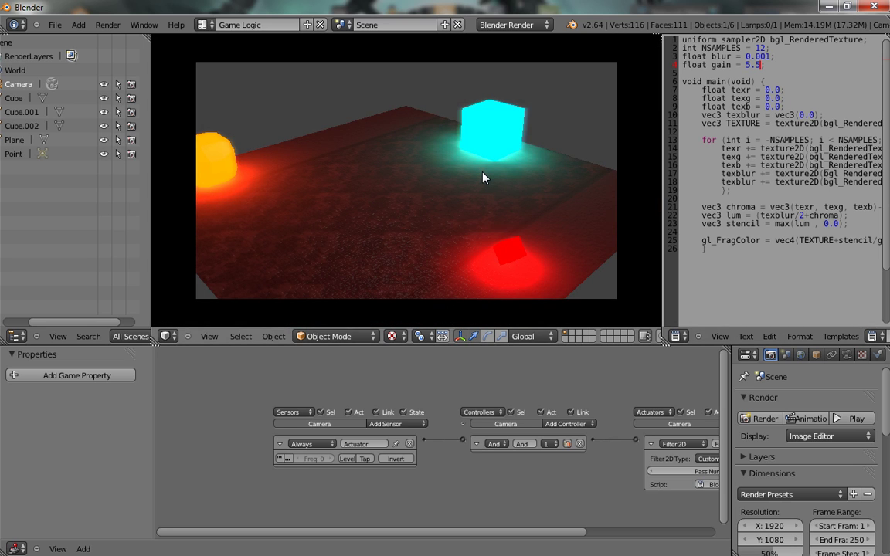
pyautogui.press('Escape')
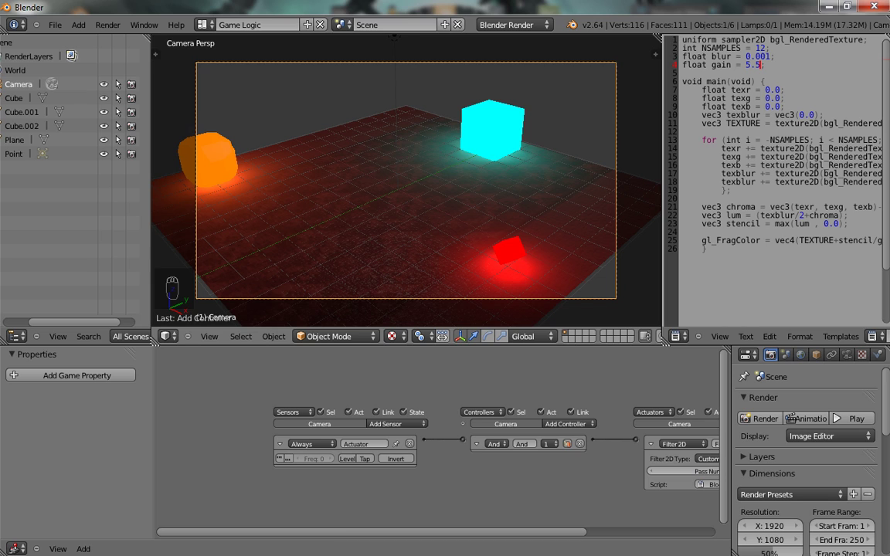
pyautogui.press('p')
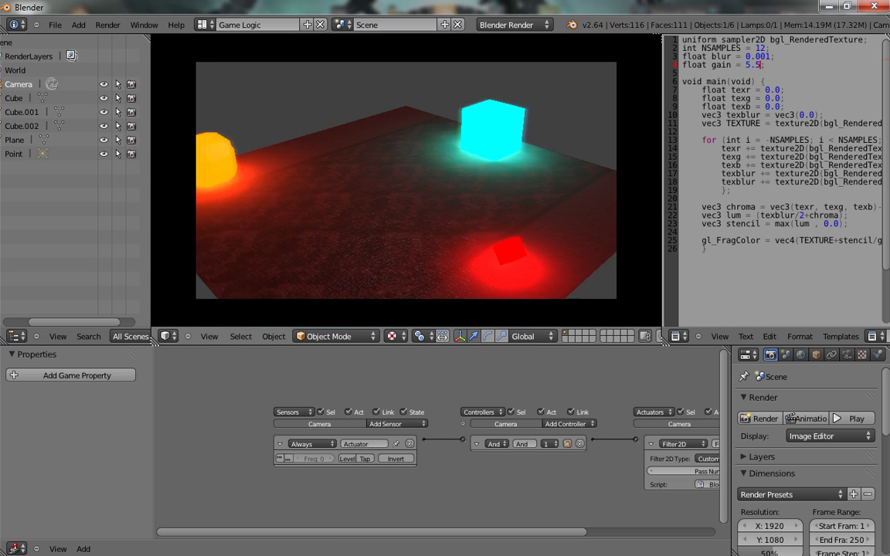